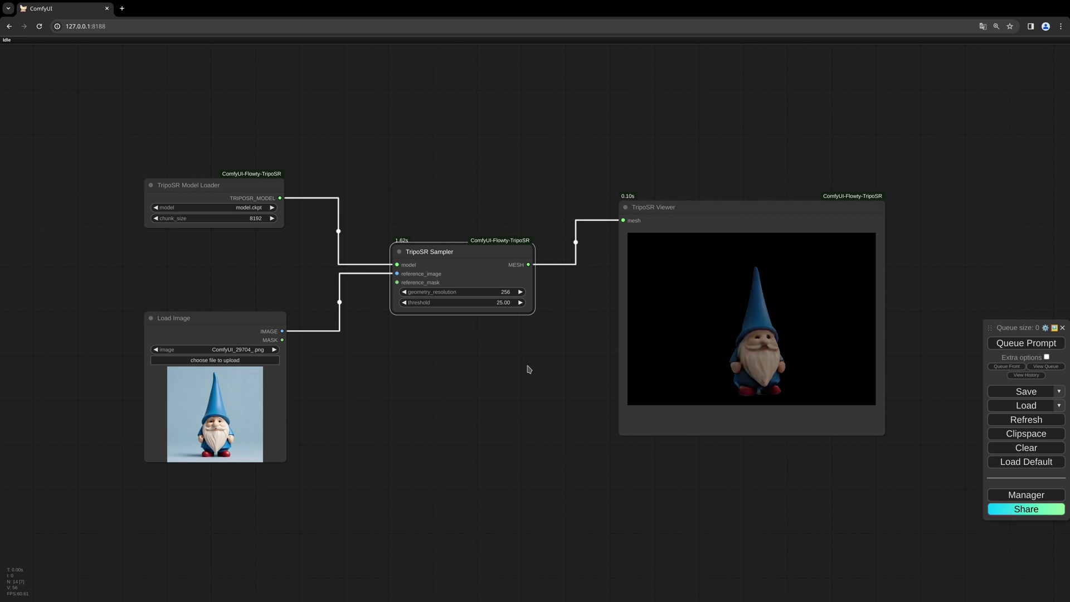
Shift the finished TripoSR gnome graph slightly up and left on the canvas.
{"action": "left_click_drag", "start_coordinate": [529, 369], "coordinate": [503, 350]}
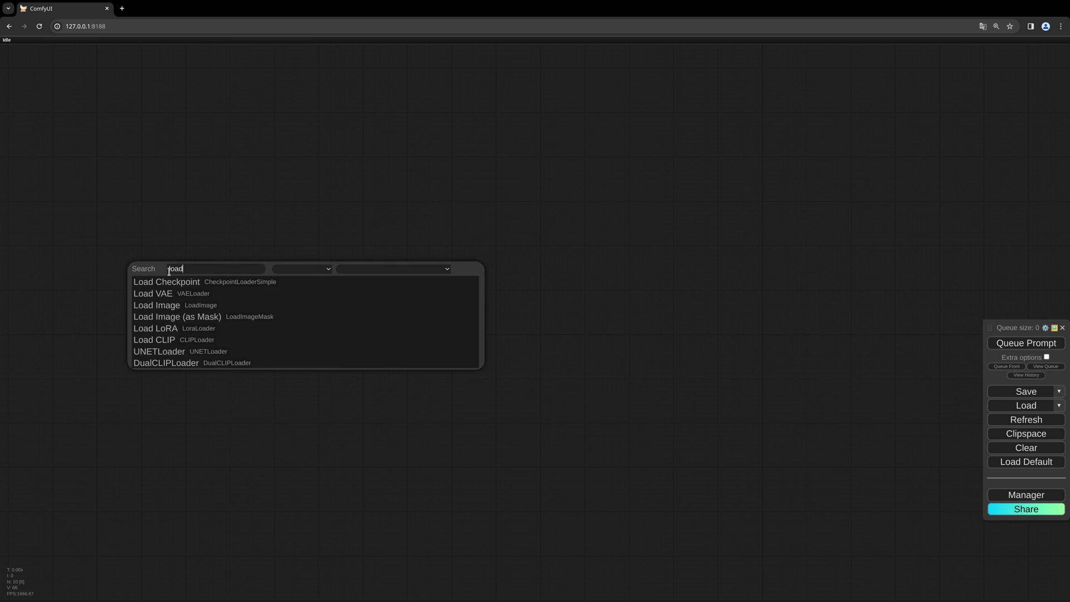
Add a Load Image node and a TripoSR Model Loader (CRM.pth, chunk_size 8192), positioned apart.
{"action": "left_click", "coordinate": [184, 305]}
{"action": "left_click_drag", "start_coordinate": [263, 281], "coordinate": [259, 345]}
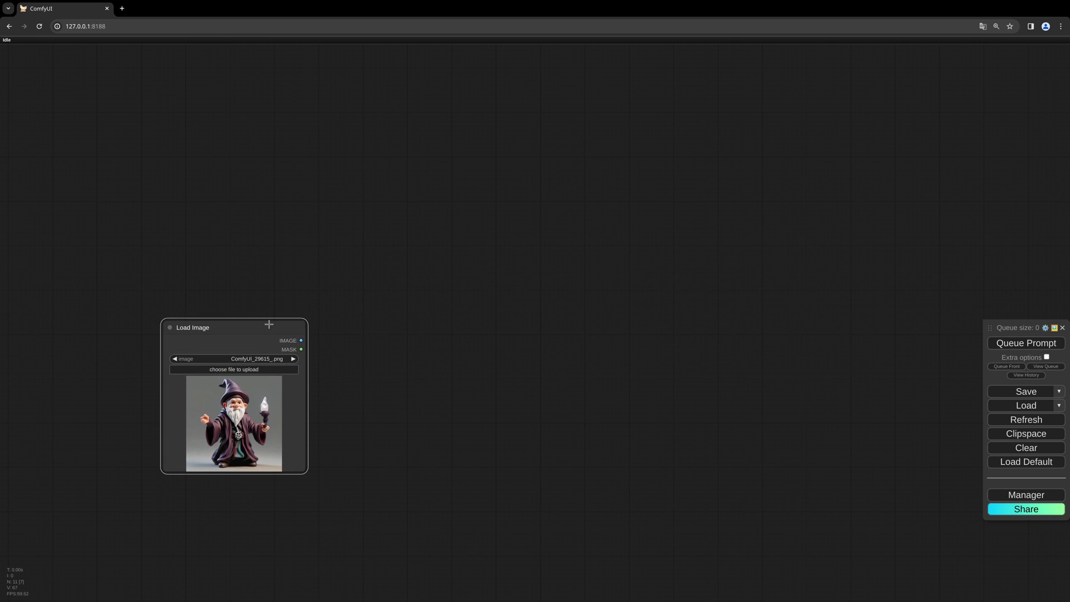
{"action": "double_click", "coordinate": [278, 182]}
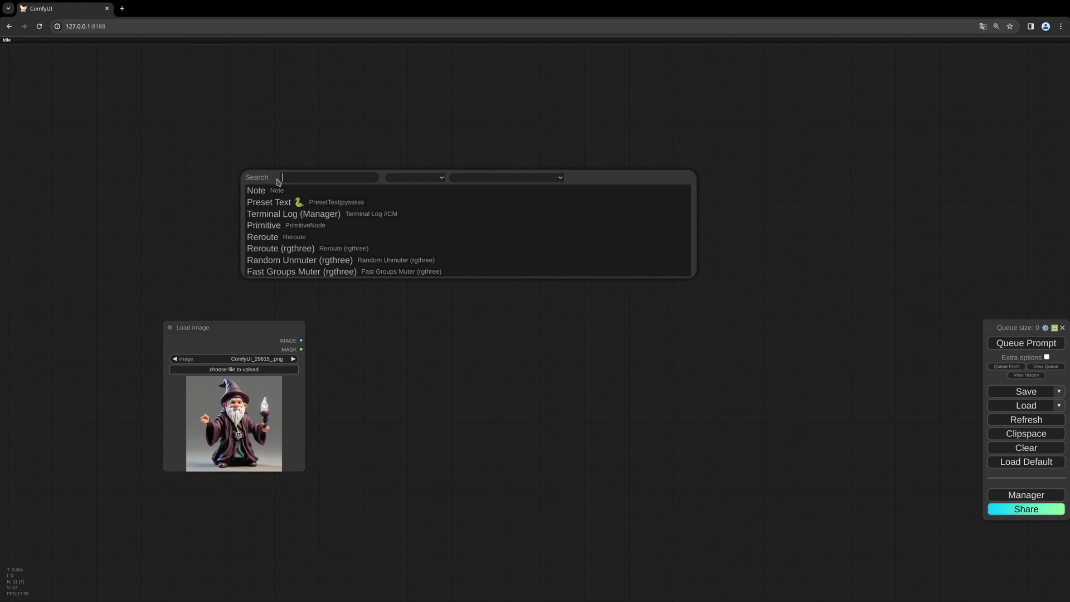
{"action": "type", "text": "tripo"}
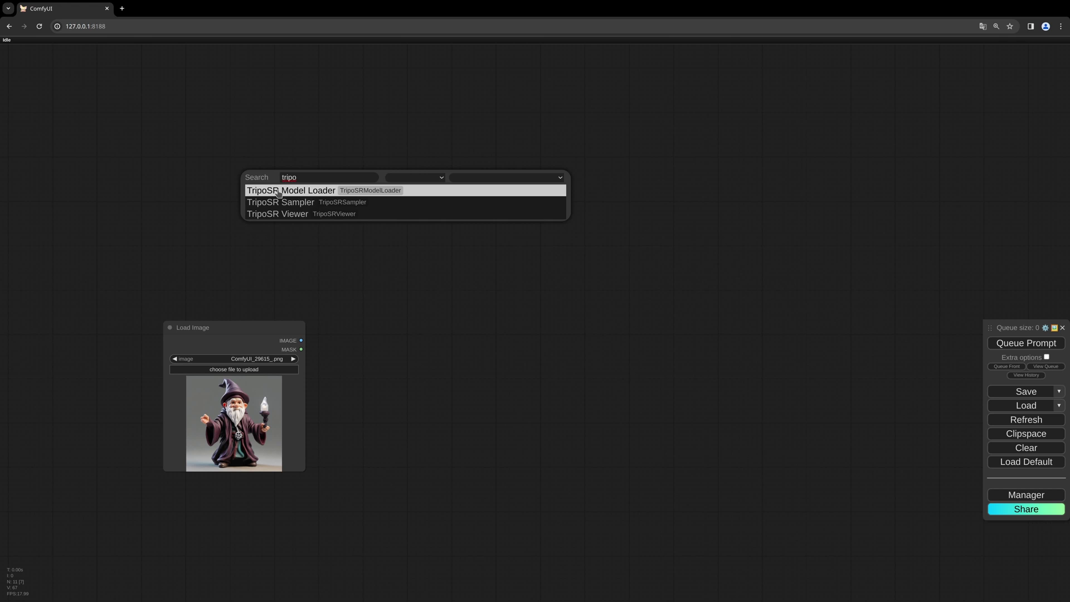
{"action": "left_click", "coordinate": [279, 192]}
{"action": "left_click_drag", "start_coordinate": [310, 177], "coordinate": [205, 212]}
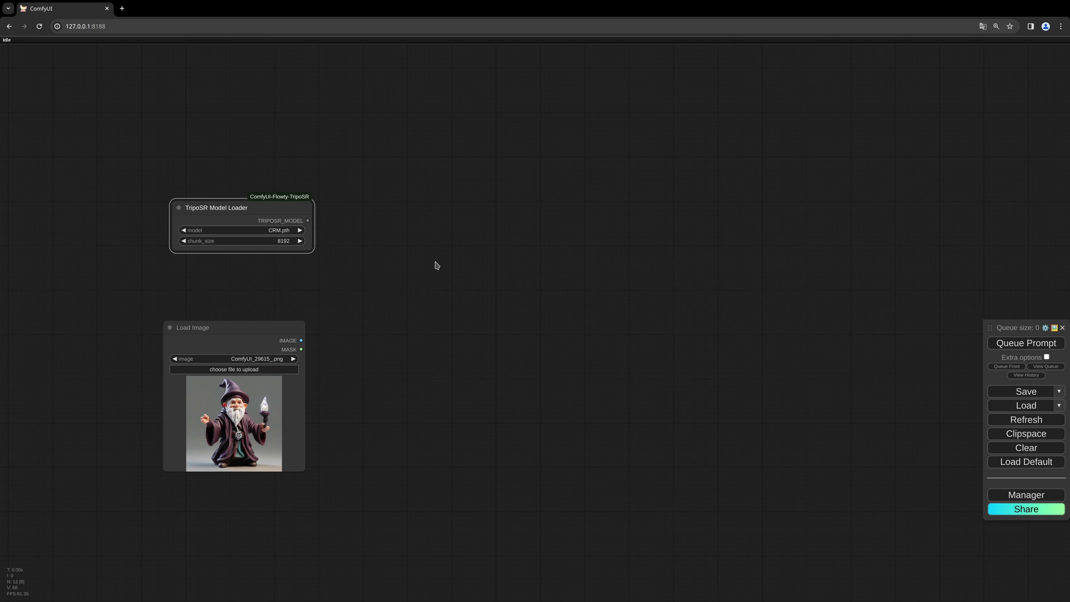
Add a TripoSR Sampler fed by the loader's TRIPOSR_MODEL and the Load Image picture as reference_image.
{"action": "double_click", "coordinate": [455, 283]}
{"action": "type", "text": "t"}
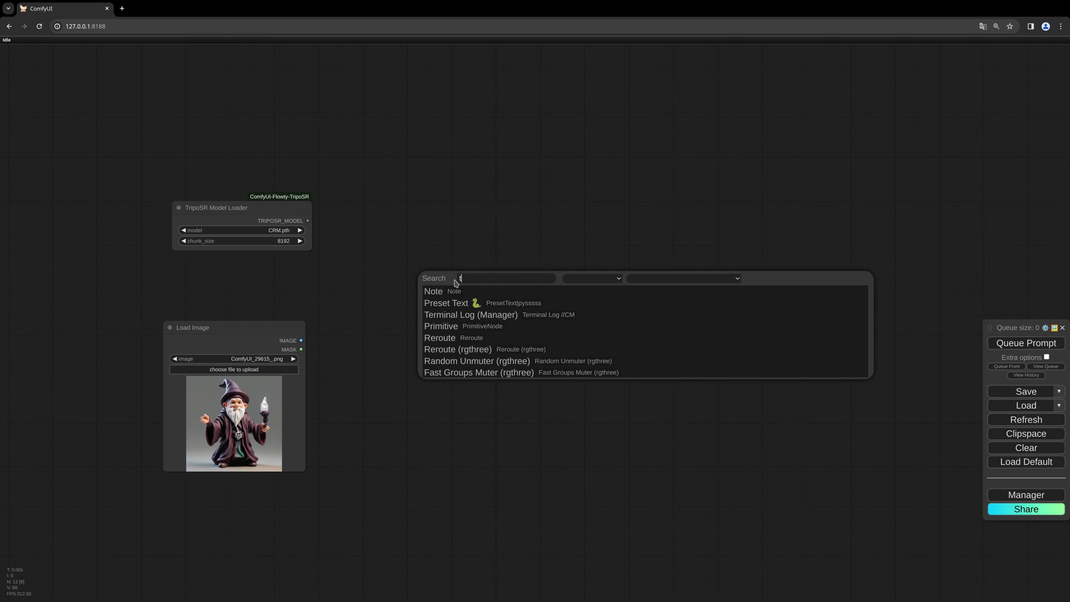
{"action": "type", "text": "ripo"}
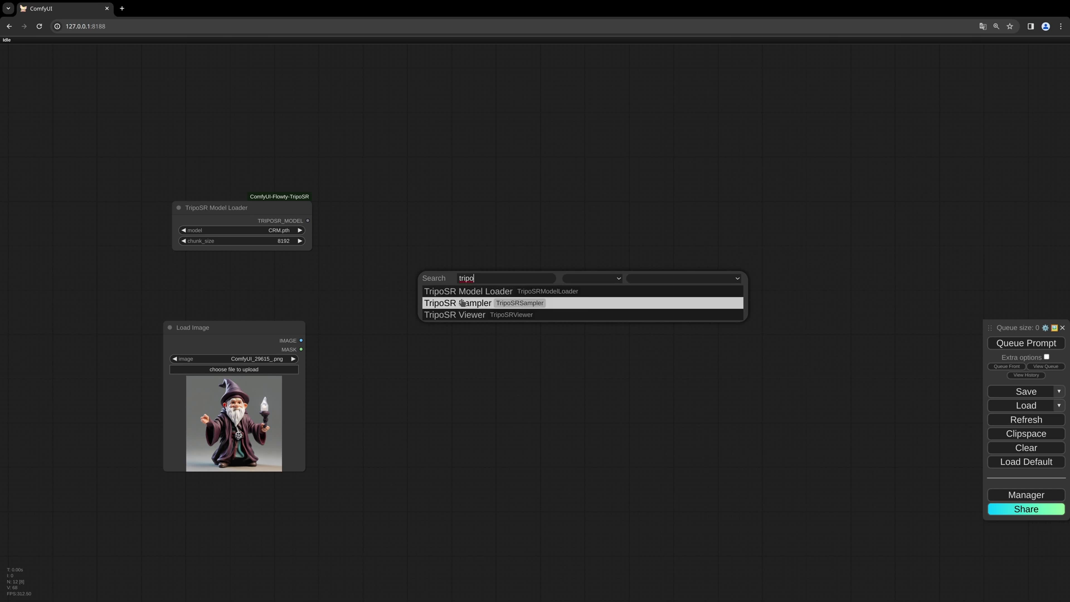
{"action": "left_click", "coordinate": [457, 303]}
{"action": "left_click_drag", "start_coordinate": [307, 220], "coordinate": [460, 286]}
{"action": "left_click_drag", "start_coordinate": [301, 340], "coordinate": [459, 295]}
Nudge the Load Image node into place and pull a link from the sampler's MESH output.
{"action": "left_click", "coordinate": [552, 280]}
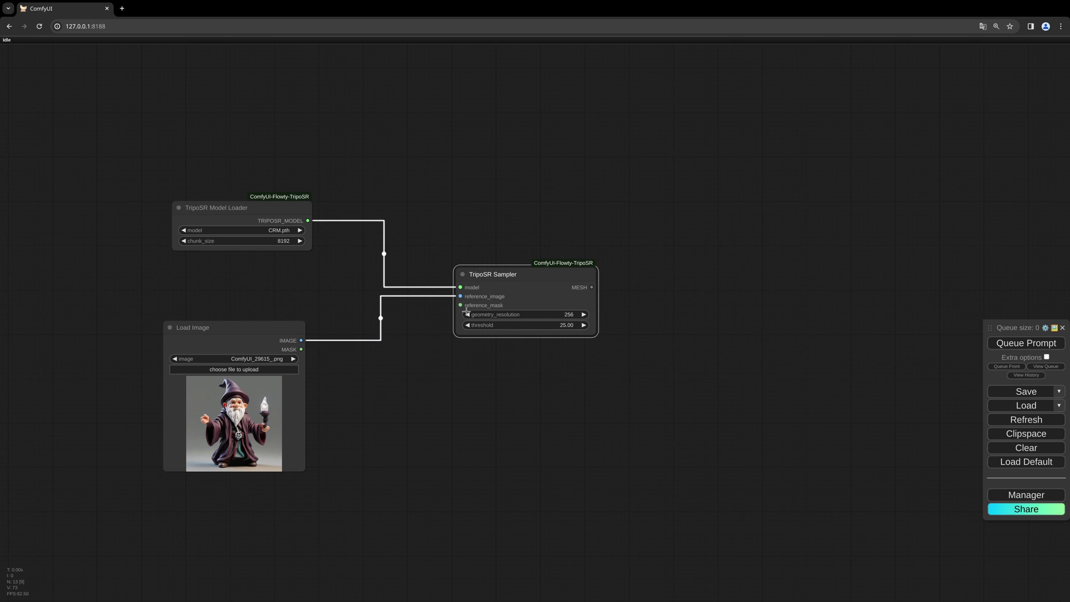
{"action": "left_click_drag", "start_coordinate": [270, 337], "coordinate": [283, 342]}
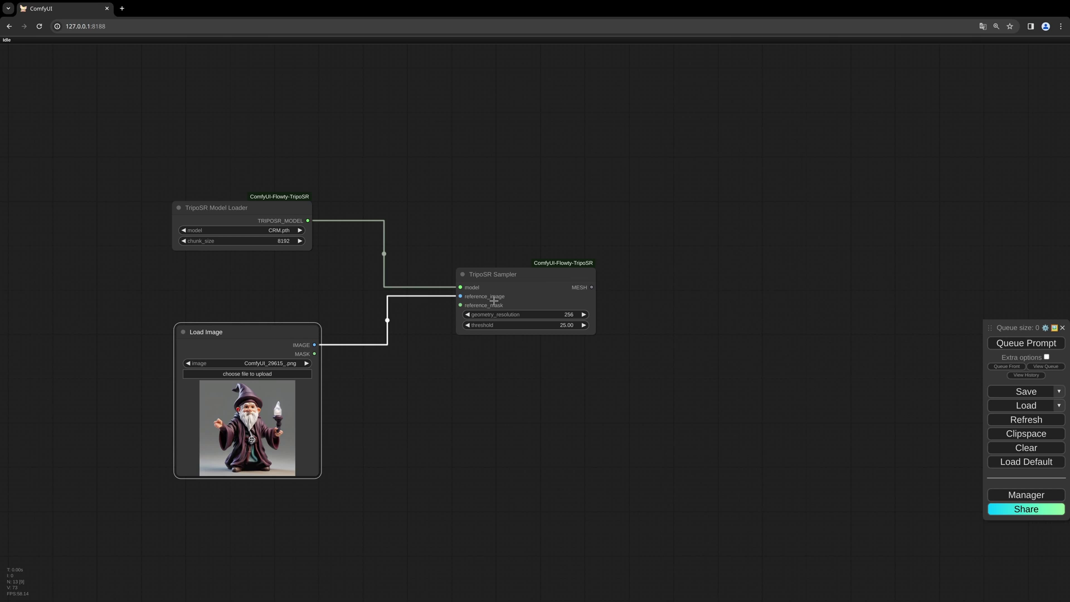
{"action": "left_click_drag", "start_coordinate": [299, 342], "coordinate": [270, 327]}
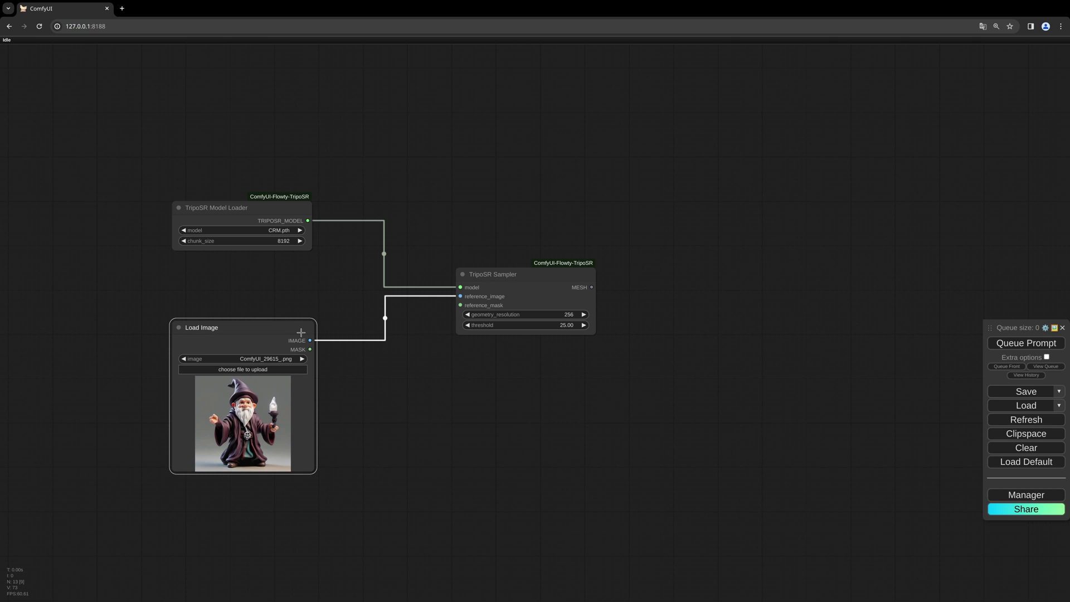
{"action": "left_click_drag", "start_coordinate": [301, 332], "coordinate": [305, 332]}
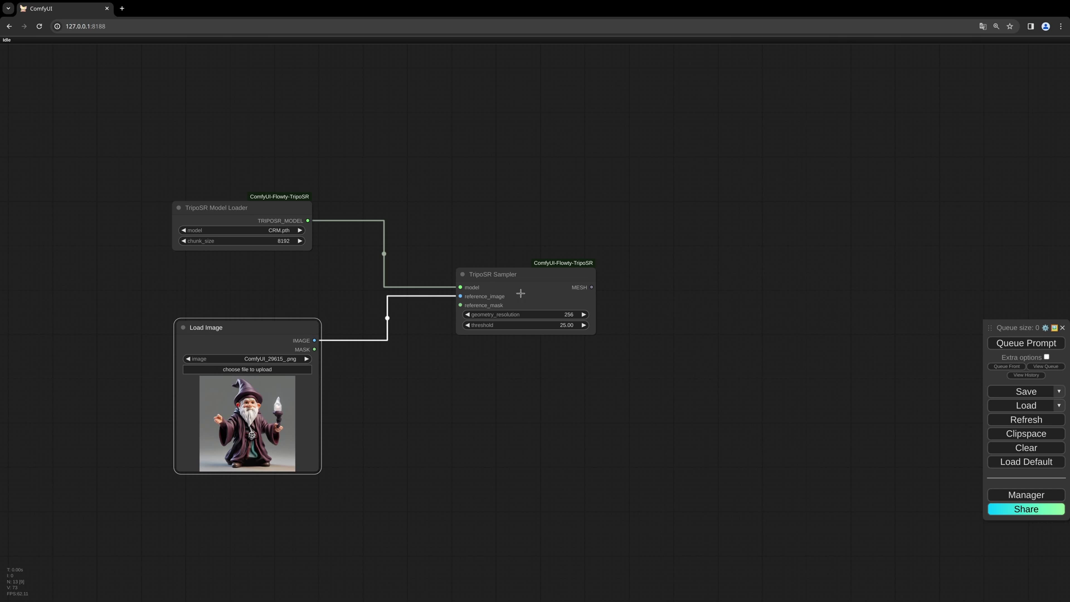
{"action": "left_click_drag", "start_coordinate": [591, 287], "coordinate": [579, 276]}
Attach a TripoSR Viewer to the sampler's MESH output.
{"action": "left_click", "coordinate": [599, 292]}
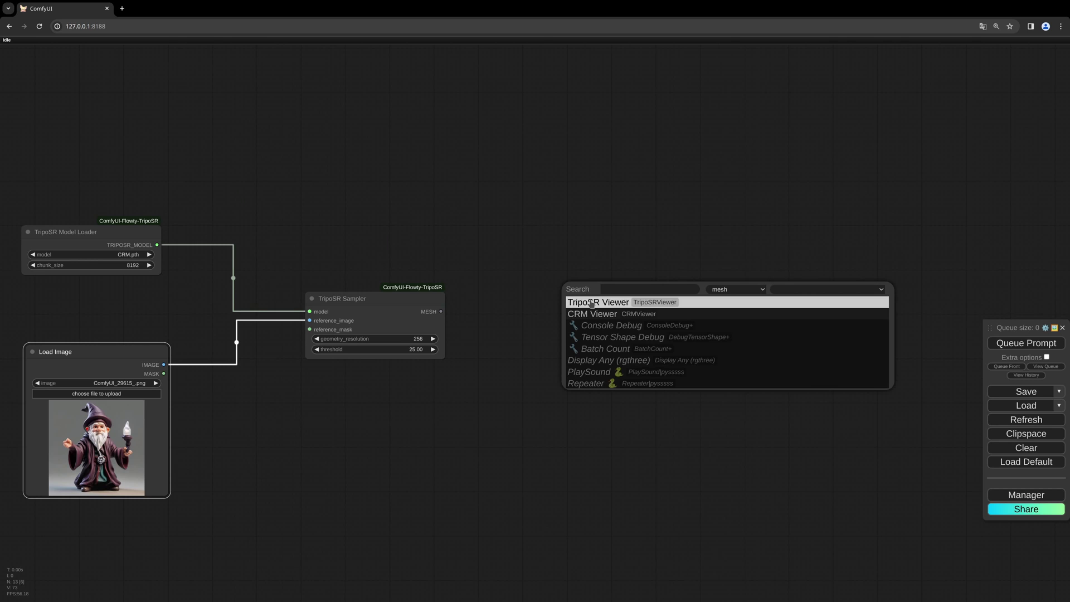
{"action": "left_click", "coordinate": [590, 302]}
{"action": "left_click_drag", "start_coordinate": [664, 289], "coordinate": [621, 258]}
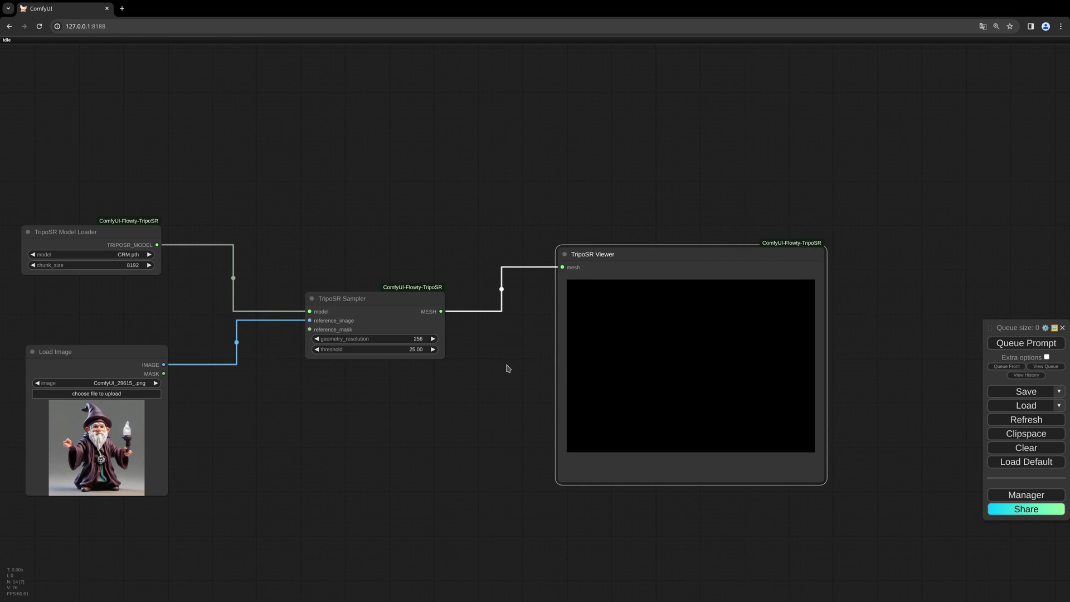
Tidy the layout of the Load Image, model loader and viewer nodes.
{"action": "left_click_drag", "start_coordinate": [506, 368], "coordinate": [585, 353]}
{"action": "left_click_drag", "start_coordinate": [228, 337], "coordinate": [233, 333]}
{"action": "left_click_drag", "start_coordinate": [202, 219], "coordinate": [211, 219]}
{"action": "left_click_drag", "start_coordinate": [345, 379], "coordinate": [354, 365]}
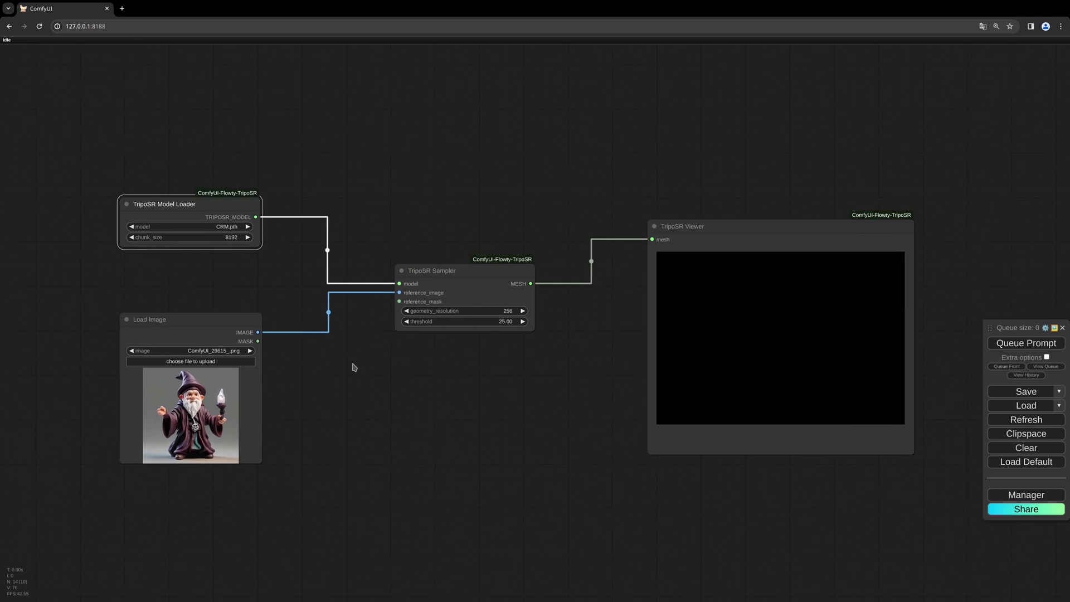
{"action": "left_click_drag", "start_coordinate": [729, 233], "coordinate": [711, 229]}
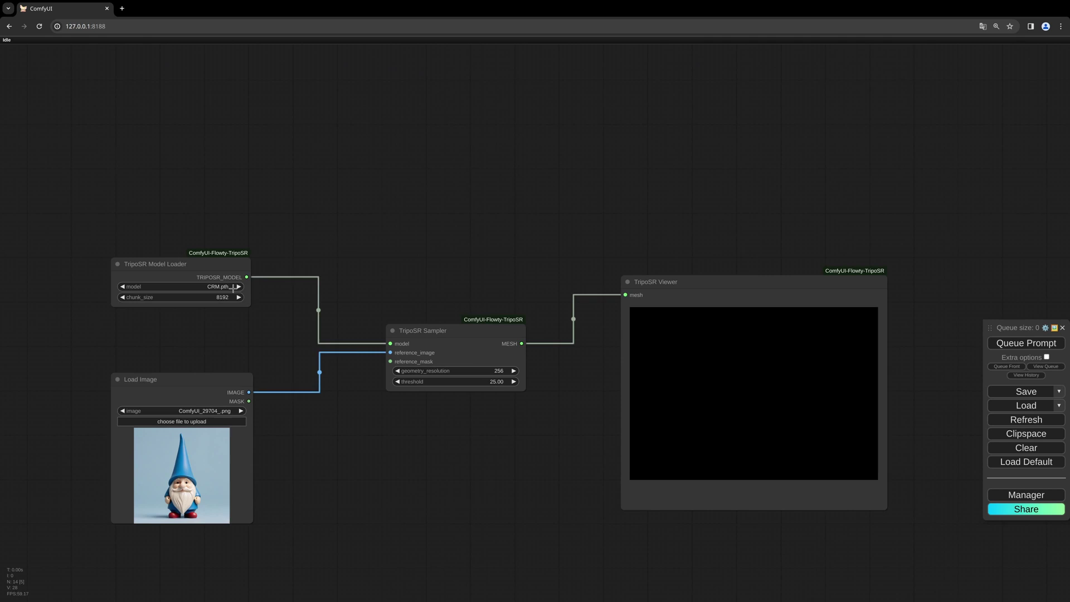
Switch the model loader to model.ckpt, realign the nodes, and queue the blue gnome mesh.
{"action": "left_click", "coordinate": [226, 287]}
{"action": "left_click", "coordinate": [262, 456]}
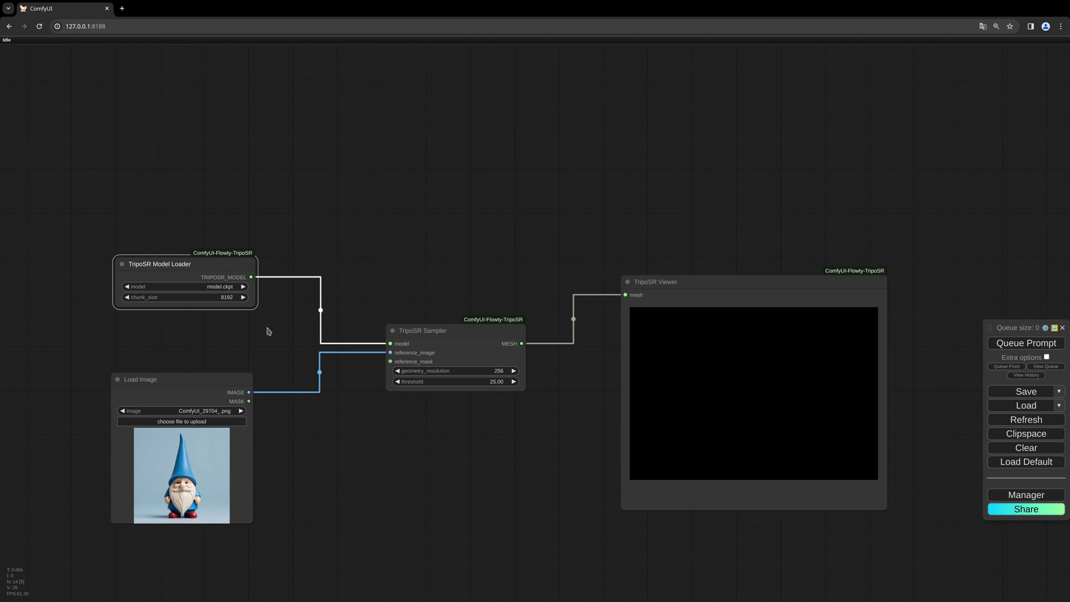
{"action": "left_click_drag", "start_coordinate": [212, 264], "coordinate": [212, 260]}
{"action": "left_click_drag", "start_coordinate": [187, 379], "coordinate": [191, 365]}
{"action": "left_click_drag", "start_coordinate": [222, 273], "coordinate": [222, 276]}
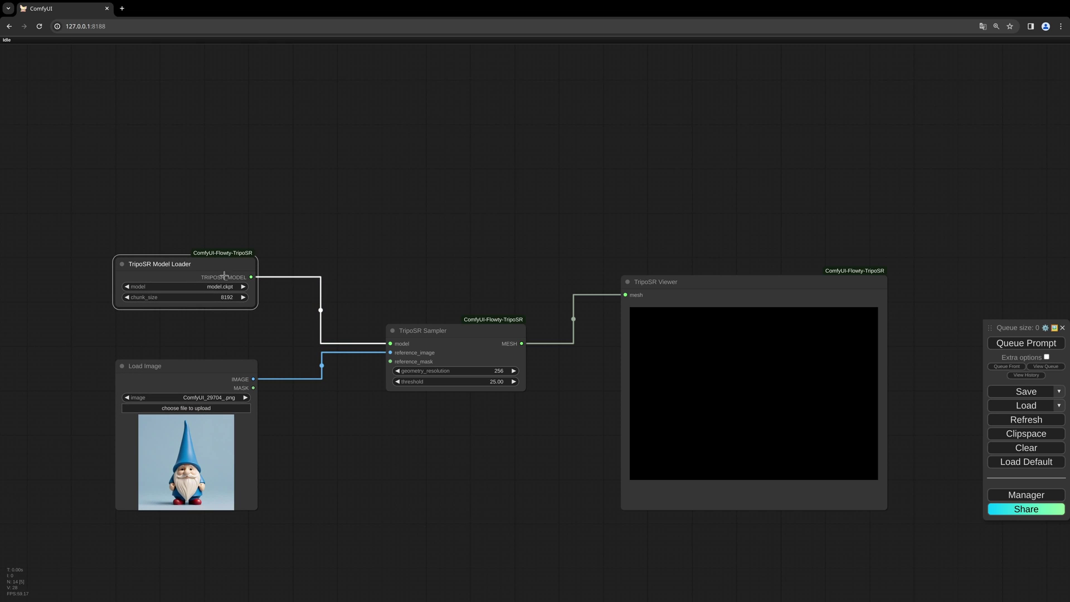
{"action": "left_click_drag", "start_coordinate": [232, 370], "coordinate": [232, 361]}
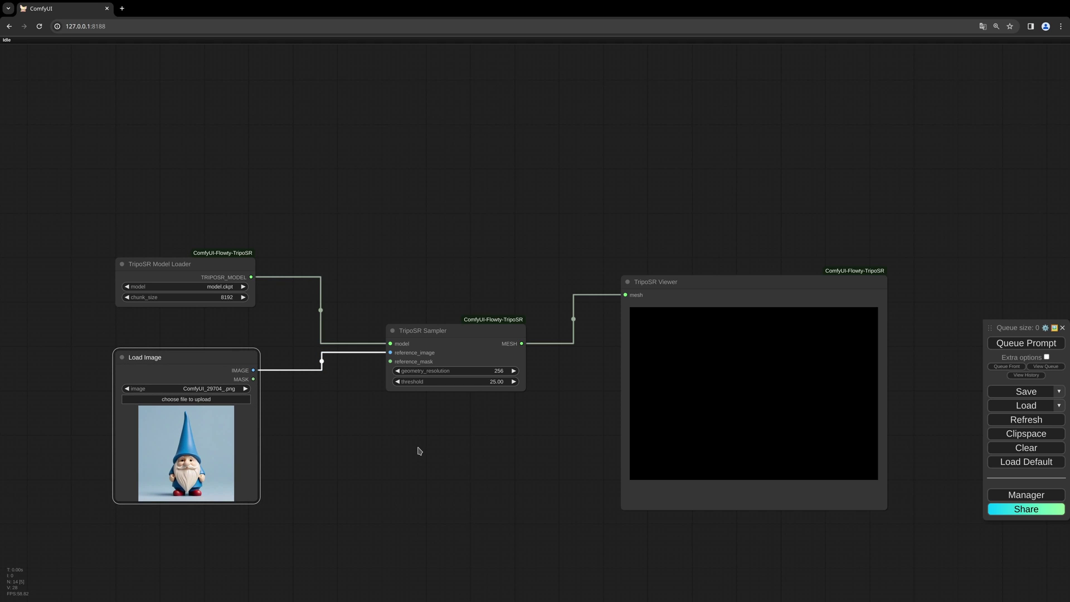
{"action": "left_click", "coordinate": [1012, 348]}
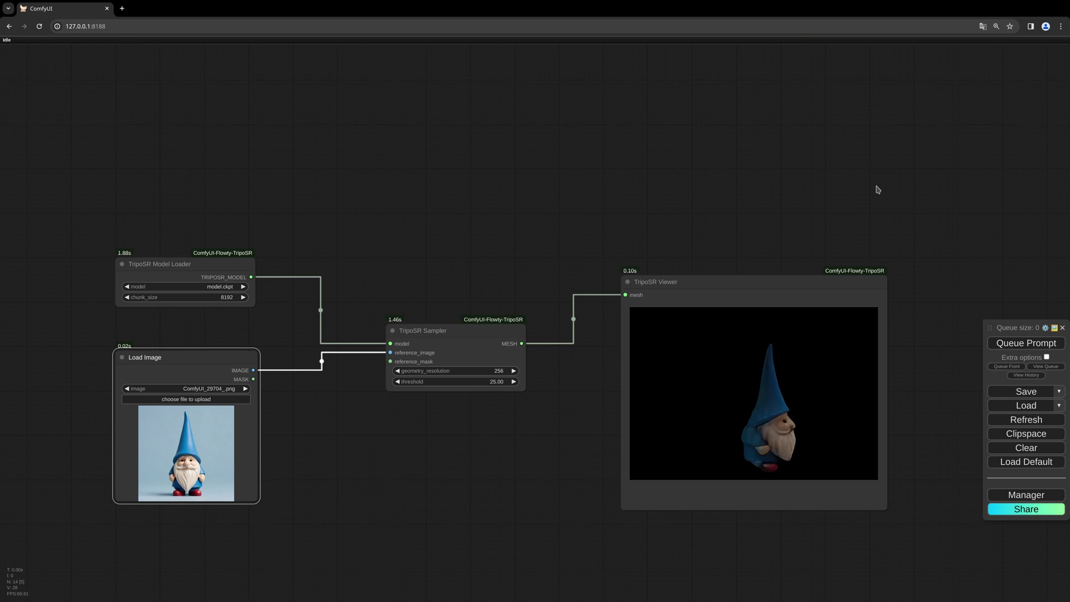
Orbit the blue gnome mesh to front and side views and shift the sampler node.
{"action": "left_click_drag", "start_coordinate": [774, 451], "coordinate": [525, 406]}
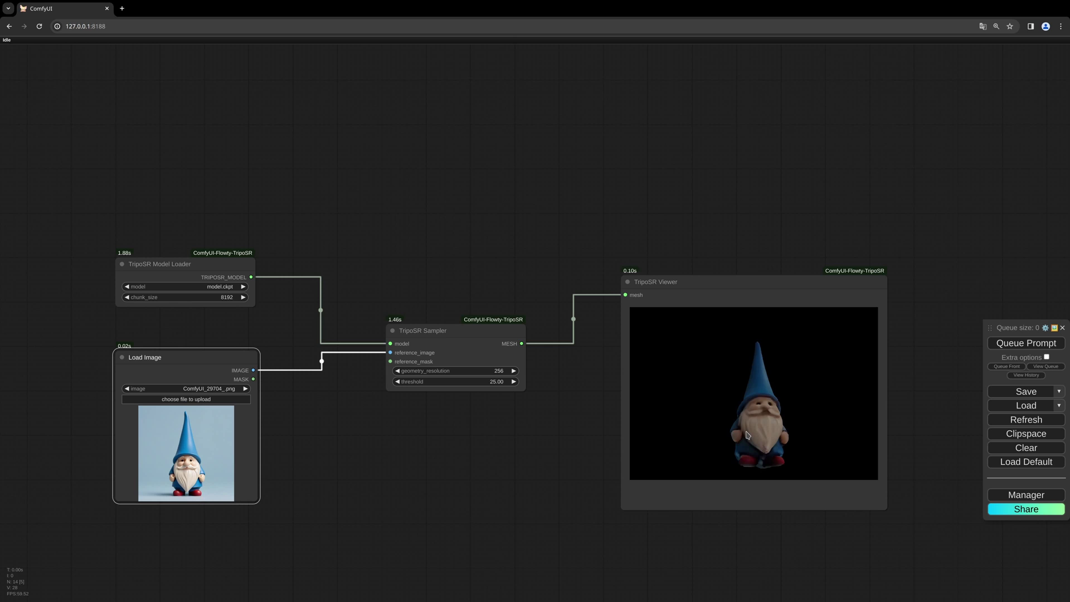
{"action": "left_click", "coordinate": [231, 265]}
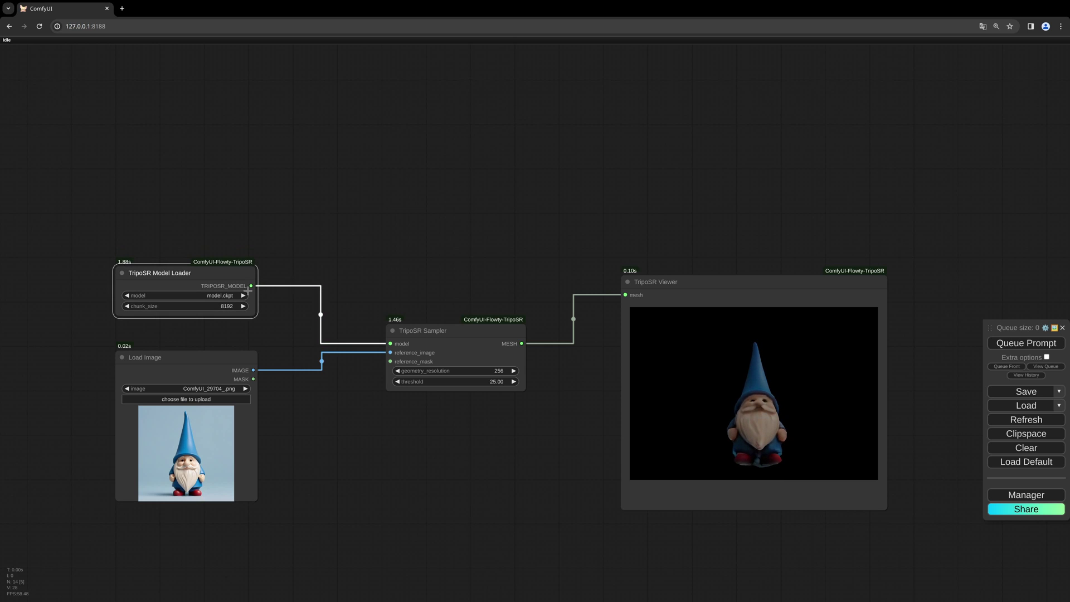
{"action": "left_click_drag", "start_coordinate": [434, 332], "coordinate": [430, 324]}
{"action": "left_click_drag", "start_coordinate": [808, 426], "coordinate": [750, 444]}
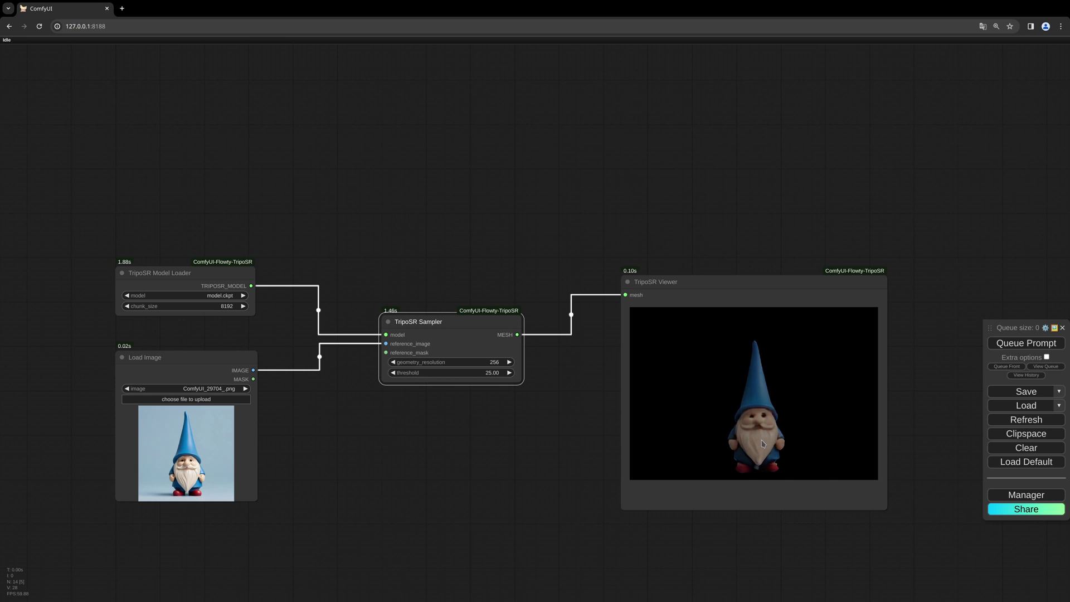
Raise the viewer, check the mesh sides, and queue the red gnome image.
{"action": "left_click_drag", "start_coordinate": [754, 291], "coordinate": [754, 269]}
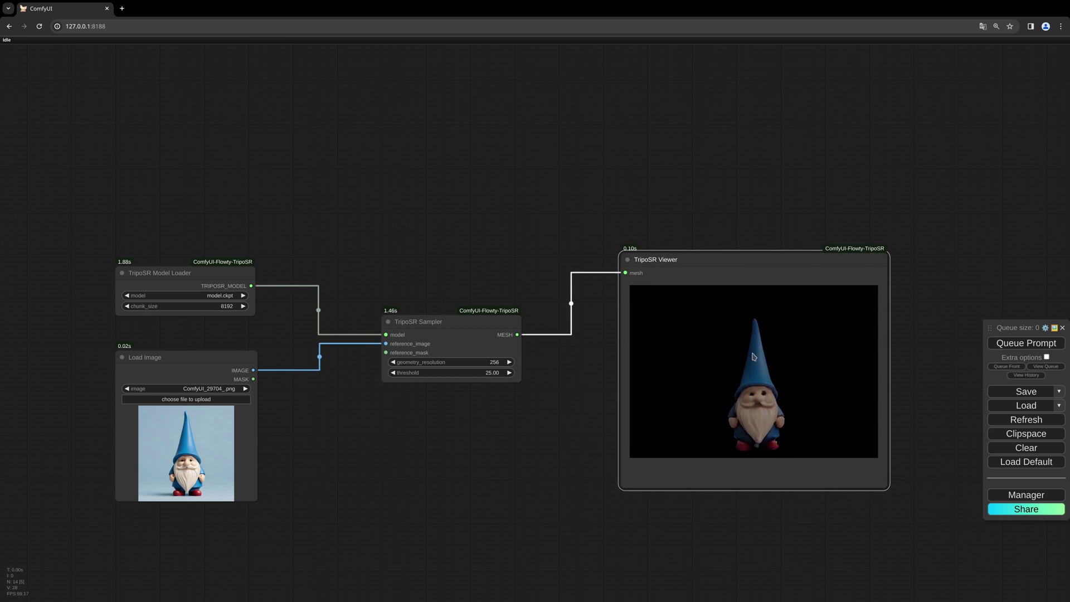
{"action": "mouse_move", "coordinate": [772, 422]}
{"action": "left_mouse_down"}
{"action": "mouse_move", "coordinate": [796, 423]}
{"action": "mouse_move", "coordinate": [765, 426]}
{"action": "left_mouse_up"}
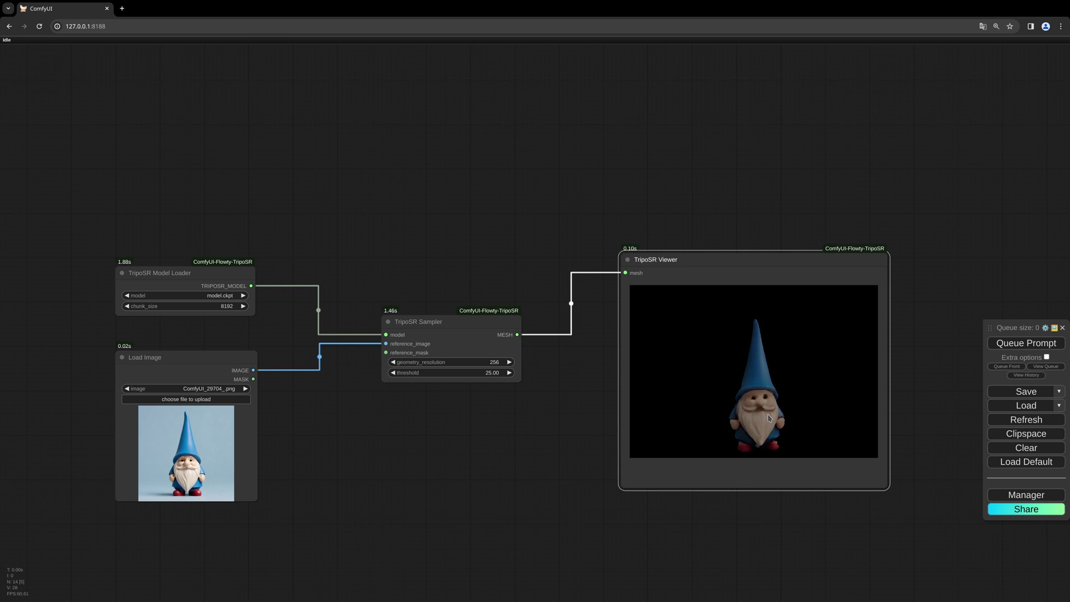
{"action": "left_click", "coordinate": [1026, 342]}
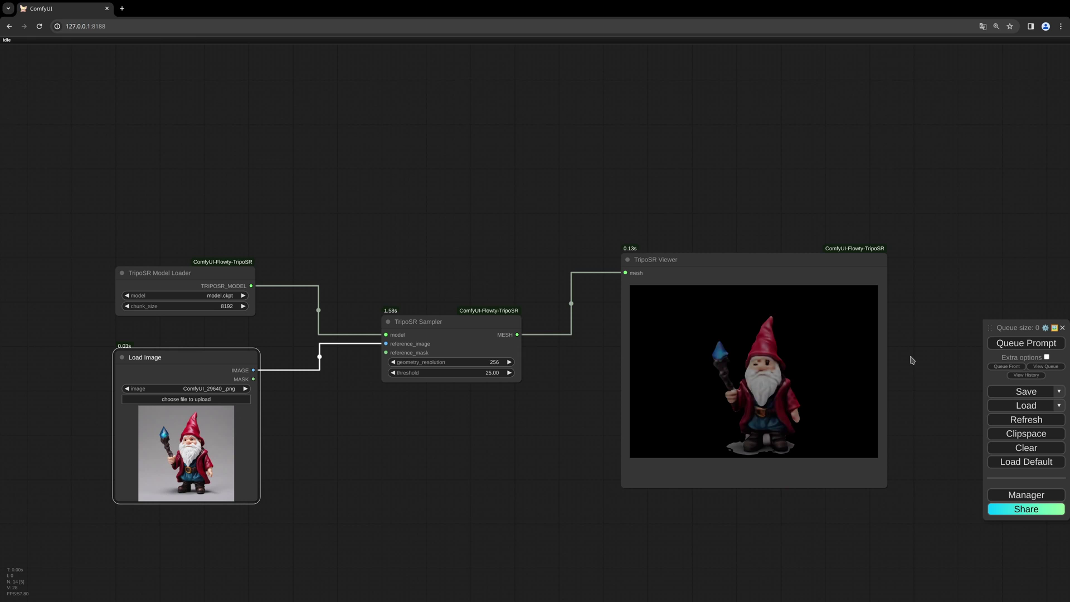
Zoom in and orbit the red gnome mesh.
{"action": "scroll", "coordinate": [780, 381], "scroll_direction": "up", "scroll_amount": 3}
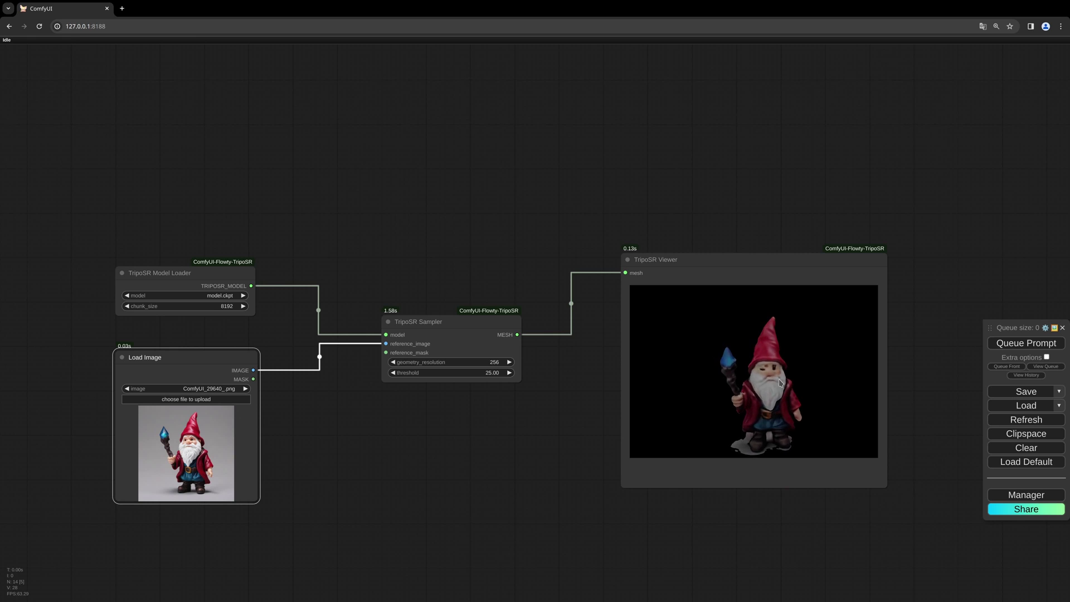
{"action": "scroll", "coordinate": [779, 378], "scroll_direction": "up", "scroll_amount": 2}
{"action": "left_click_drag", "start_coordinate": [779, 378], "coordinate": [651, 405]}
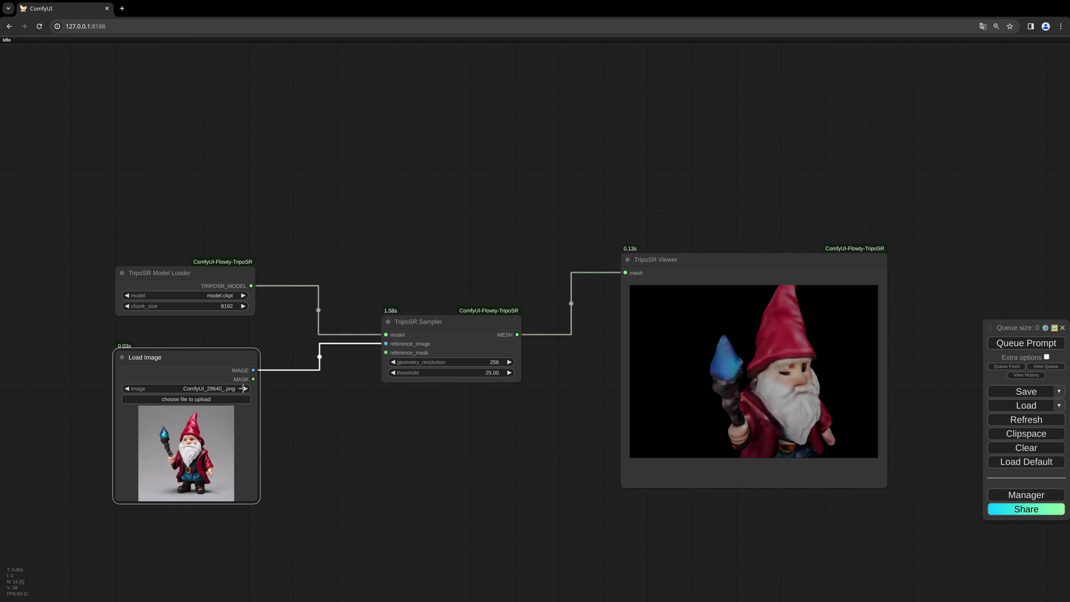
Step Load Image to ComfyUI_29615_.png, the wizard gnome, and queue its mesh generation.
{"action": "left_click", "coordinate": [245, 389]}
{"action": "left_click", "coordinate": [244, 389]}
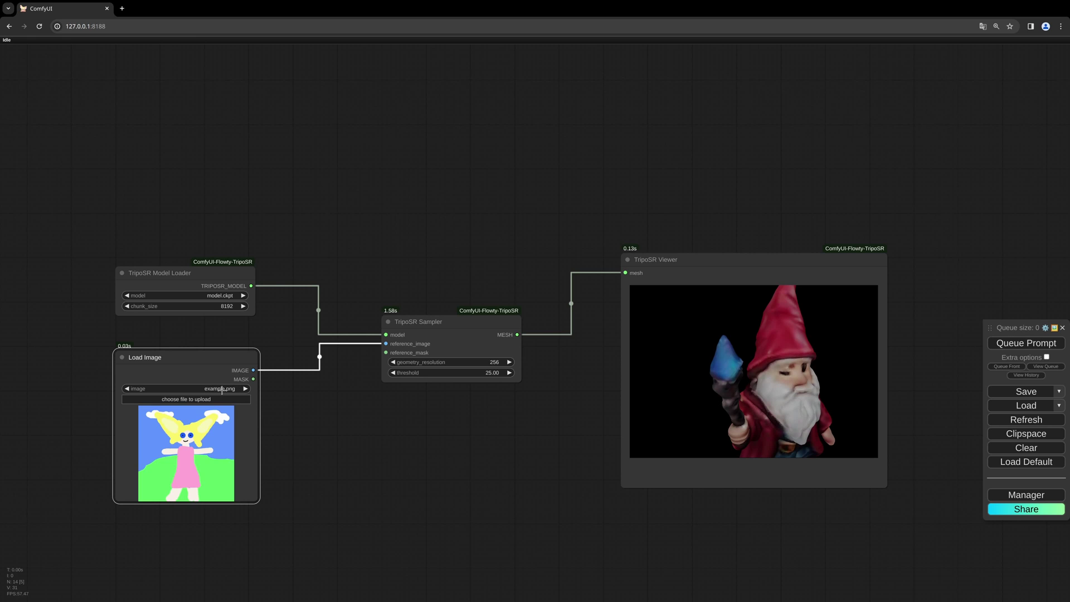
{"action": "left_click", "coordinate": [126, 388]}
{"action": "left_click", "coordinate": [127, 388]}
{"action": "left_click", "coordinate": [126, 389]}
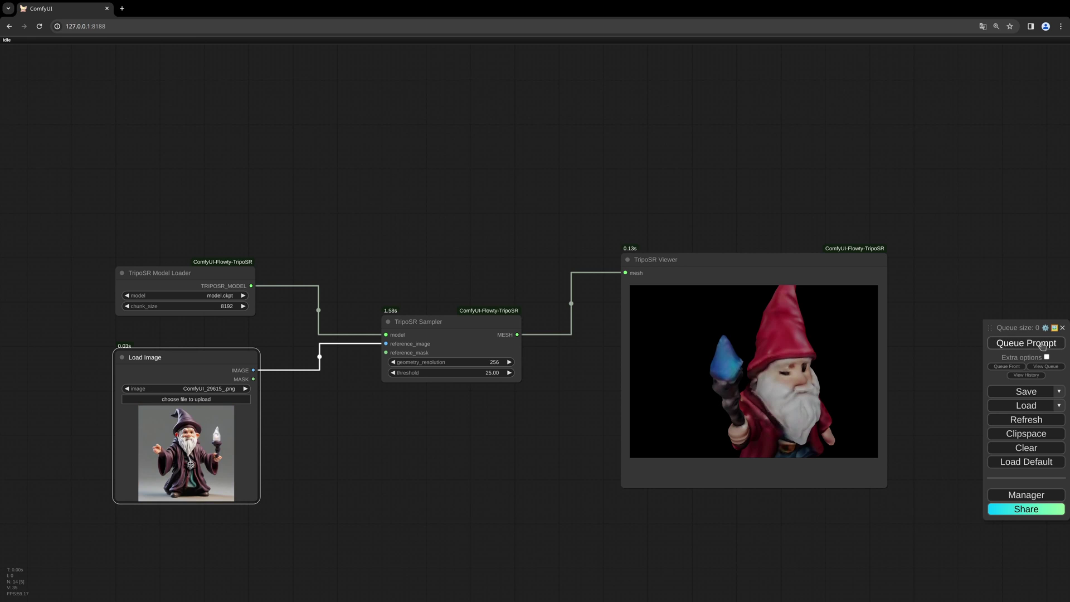
{"action": "left_click", "coordinate": [1011, 344]}
{"action": "left_click_drag", "start_coordinate": [968, 345], "coordinate": [914, 342]}
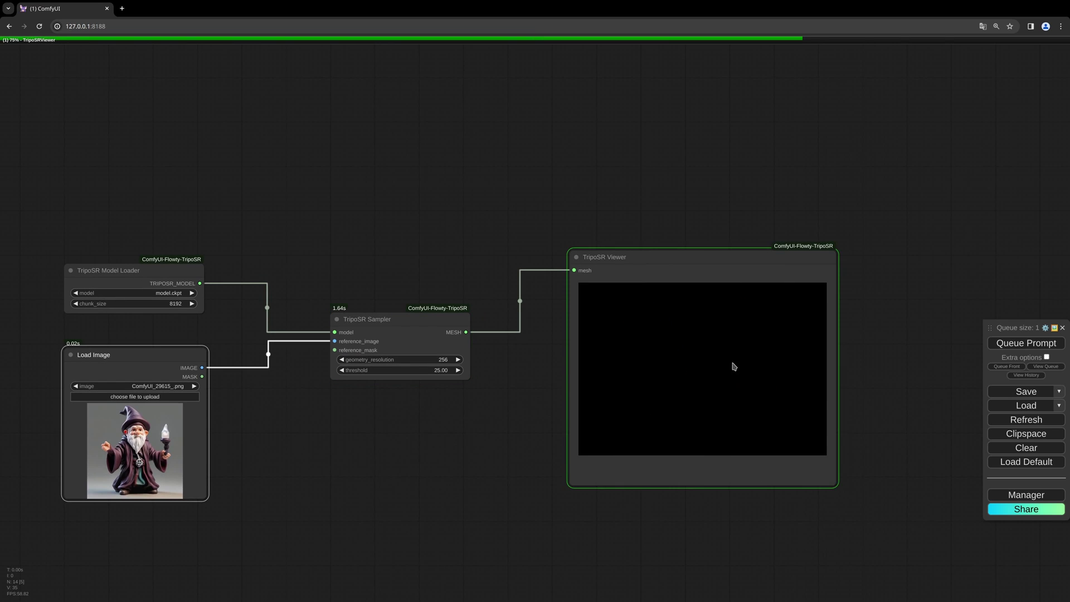
Orbit the wizard mesh to view it from above, the side, and the front.
{"action": "left_click_drag", "start_coordinate": [728, 380], "coordinate": [689, 396]}
{"action": "scroll", "coordinate": [689, 396], "scroll_direction": "down", "scroll_amount": 2}
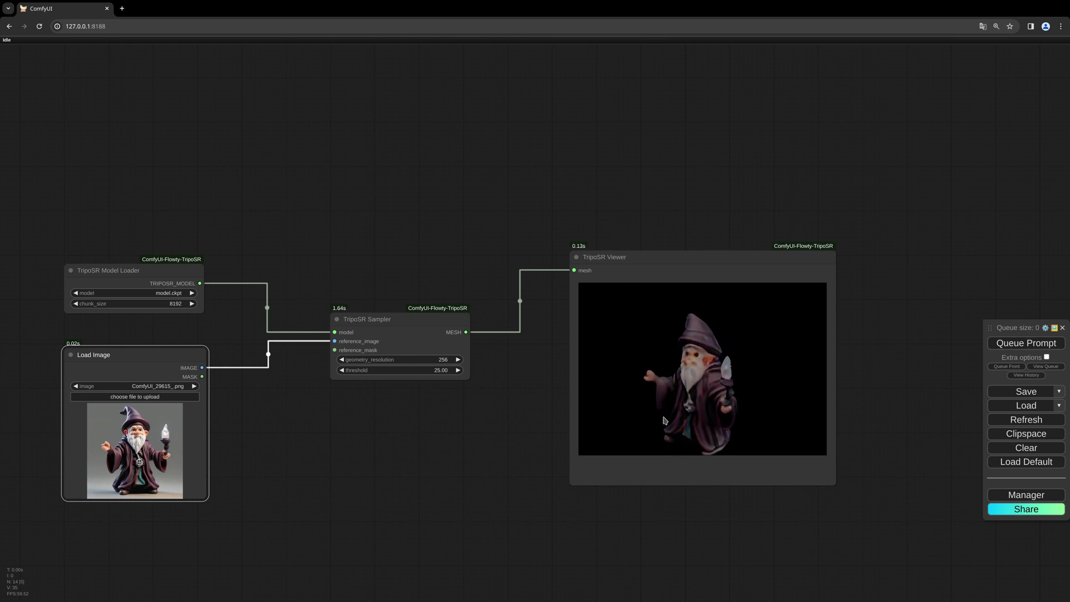
{"action": "left_click_drag", "start_coordinate": [214, 518], "coordinate": [259, 510]}
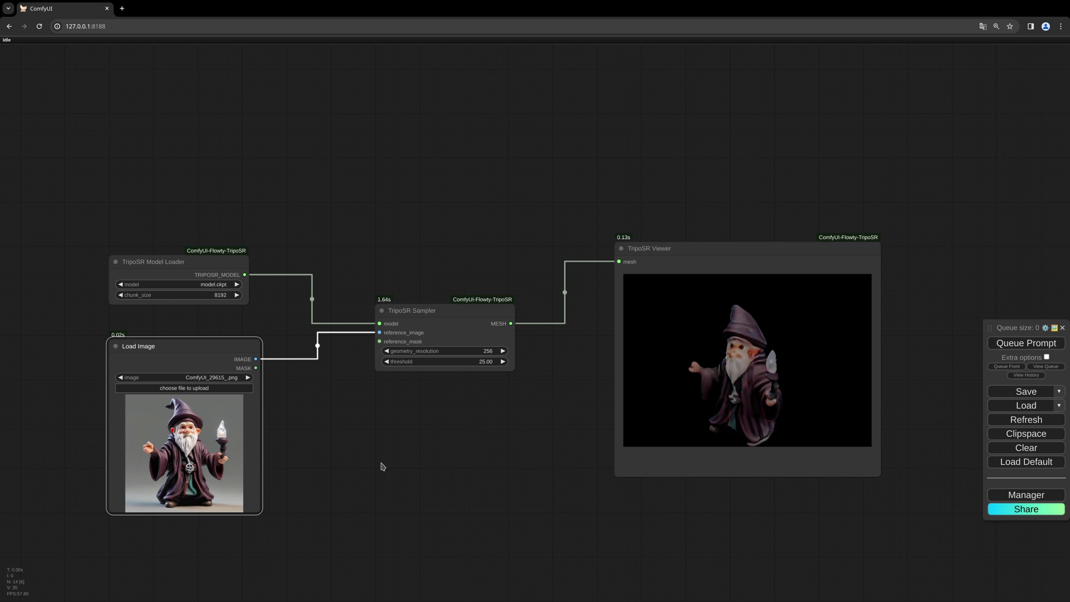
{"action": "left_click_drag", "start_coordinate": [751, 383], "coordinate": [727, 448]}
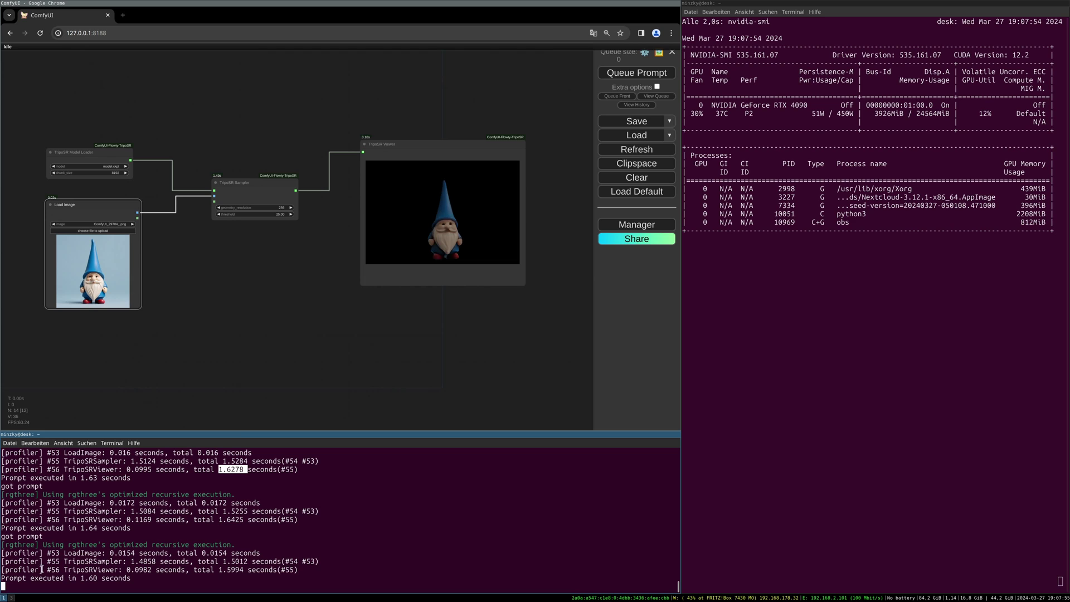
Highlight the latest TripoSR total time of 1.5994 seconds in the console log, then deselect it.
{"action": "left_click_drag", "start_coordinate": [305, 572], "coordinate": [212, 571]}
{"action": "left_click", "coordinate": [261, 573]}
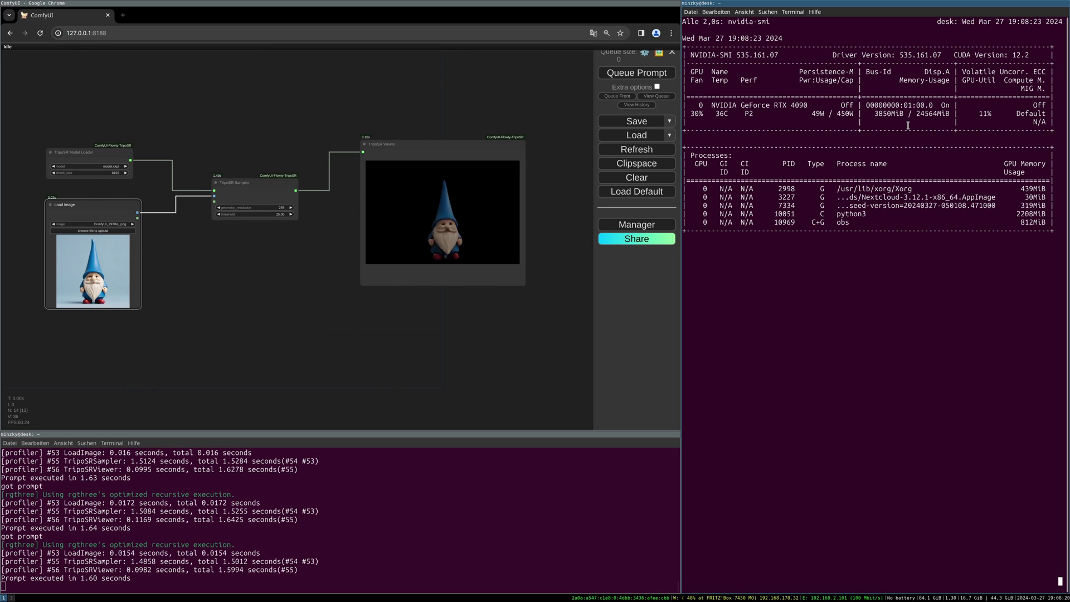
Queue the workflow again and highlight the 1.6774-second run time in the log.
{"action": "left_click", "coordinate": [647, 74]}
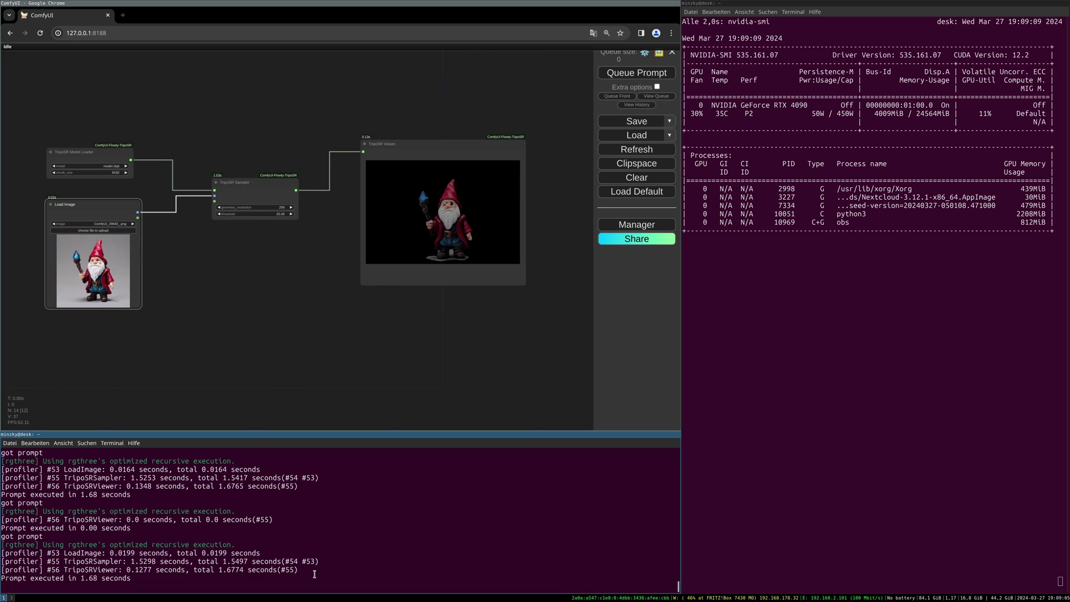
{"action": "left_click_drag", "start_coordinate": [312, 577], "coordinate": [219, 571]}
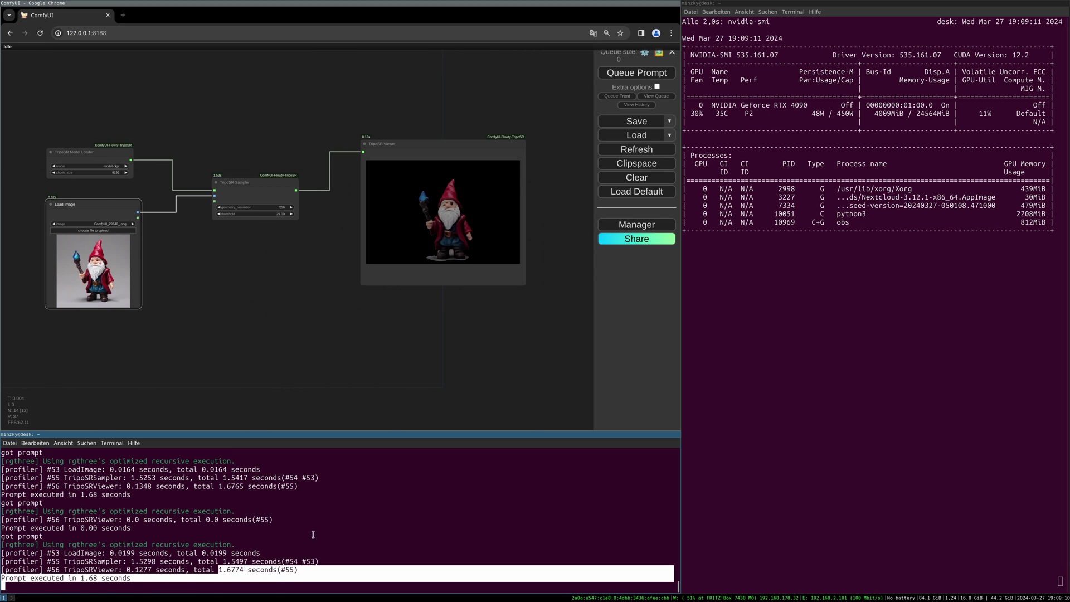
{"action": "left_click", "coordinate": [232, 583]}
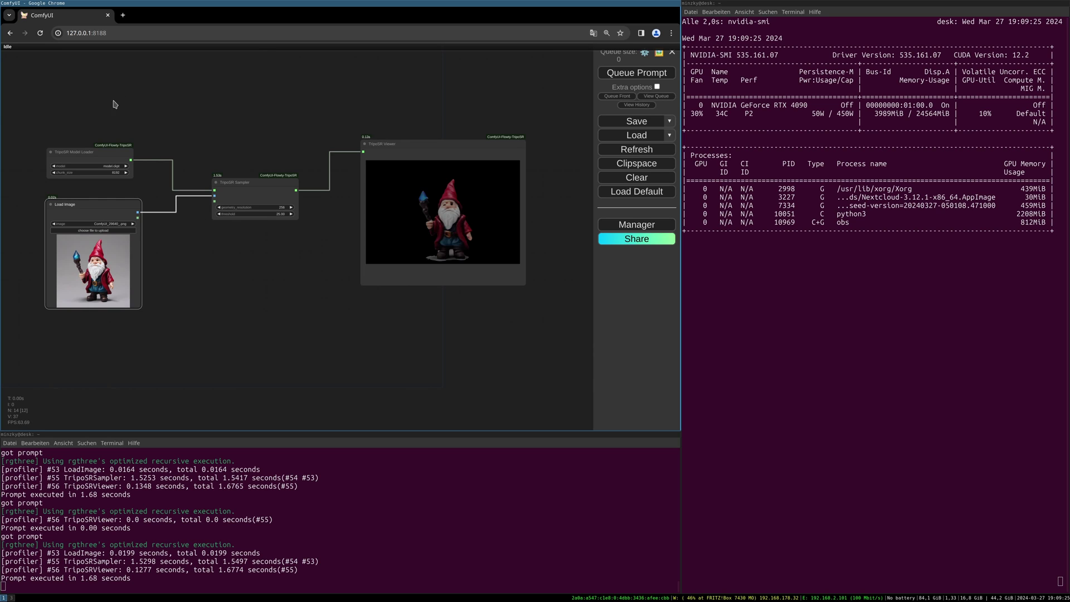
Select the four TripoSR nodes, zoom out, and pan down to select the CRM workflow's nodes.
{"action": "left_click_drag", "start_coordinate": [65, 100], "coordinate": [574, 340]}
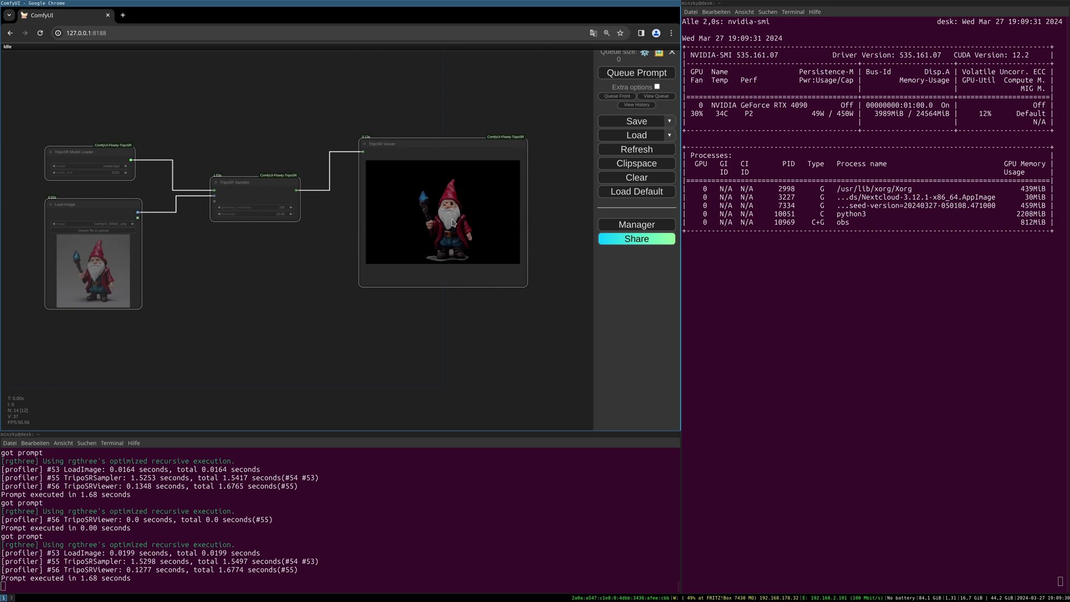
{"action": "scroll", "coordinate": [363, 364], "scroll_direction": "down", "scroll_amount": 5}
{"action": "scroll", "coordinate": [363, 364], "scroll_direction": "down", "scroll_amount": 2}
{"action": "left_click_drag", "start_coordinate": [337, 346], "coordinate": [353, 173]}
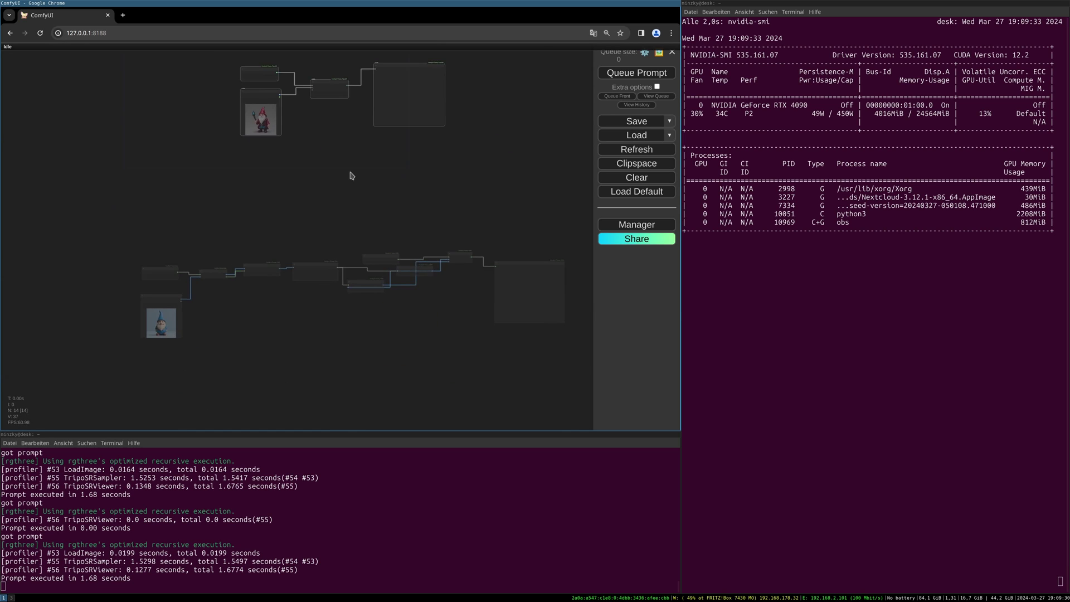
{"action": "left_click_drag", "start_coordinate": [347, 261], "coordinate": [270, 160]}
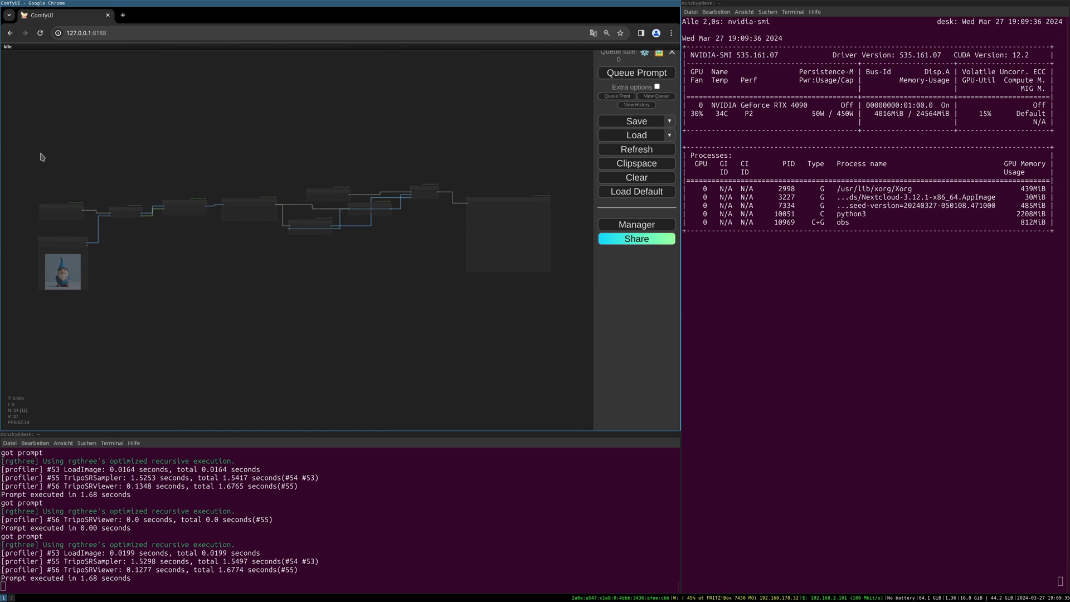
{"action": "left_click_drag", "start_coordinate": [32, 150], "coordinate": [566, 327]}
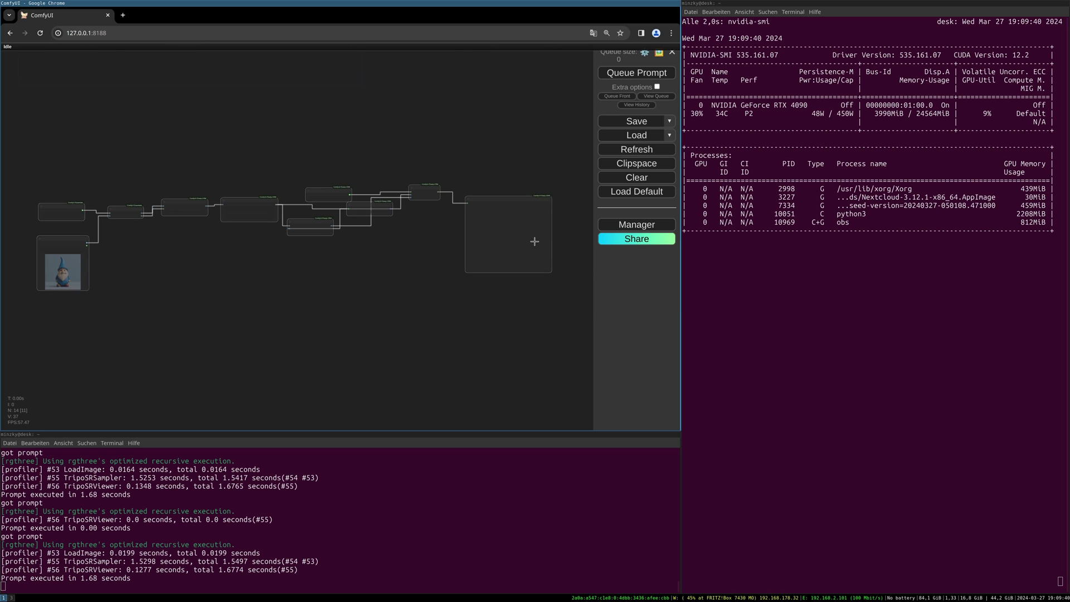
Set the CRM Load Image node to the wizard gnome, ComfyUI_29615_.png.
{"action": "scroll", "coordinate": [427, 293], "scroll_direction": "up", "scroll_amount": 5}
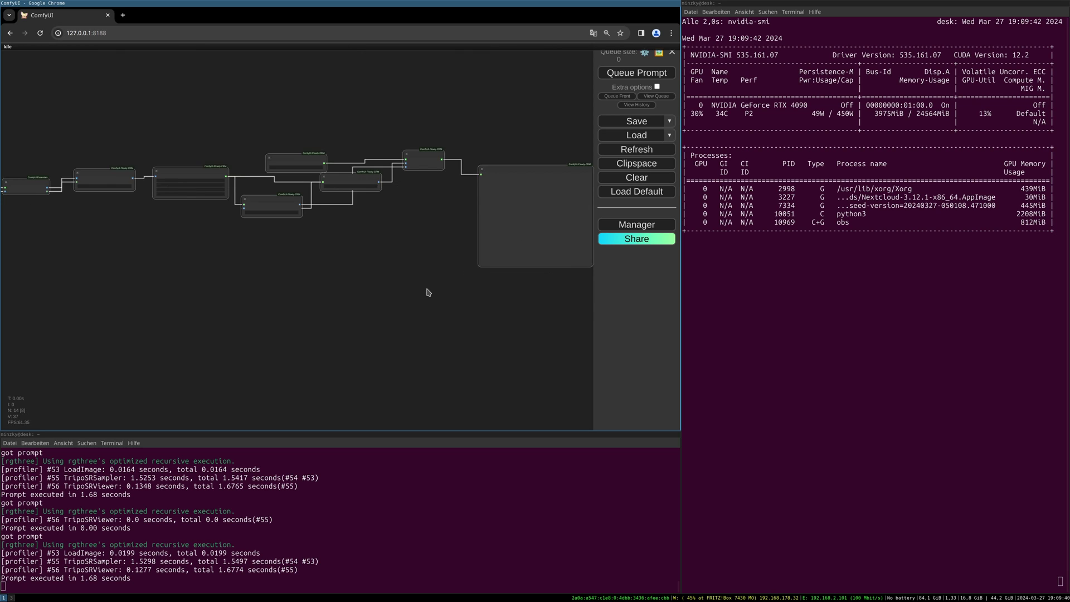
{"action": "left_click_drag", "start_coordinate": [191, 262], "coordinate": [376, 260]}
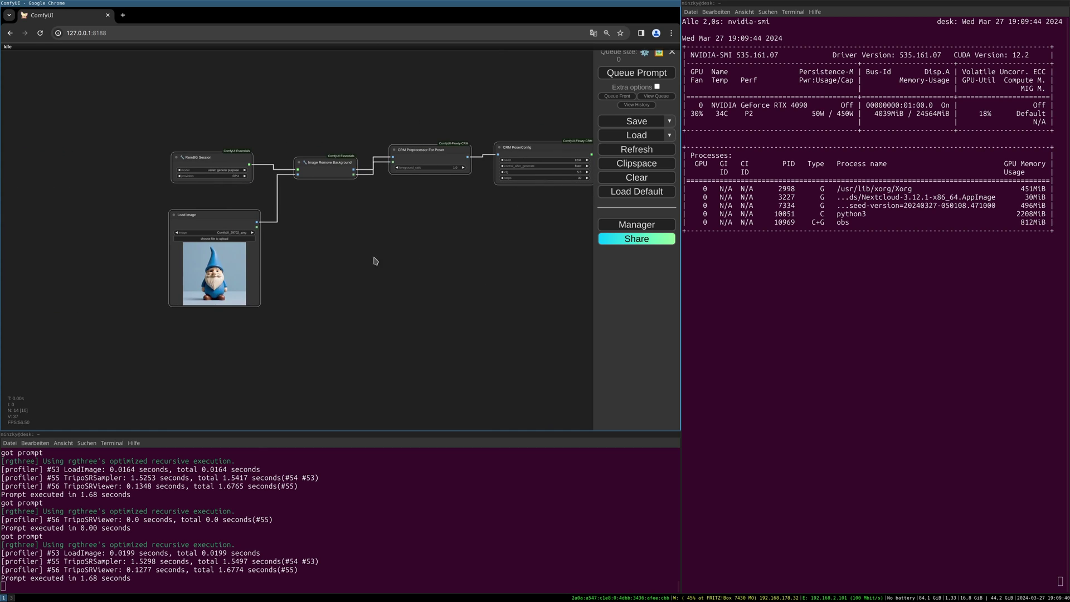
{"action": "left_click", "coordinate": [227, 232]}
{"action": "left_click", "coordinate": [236, 232]}
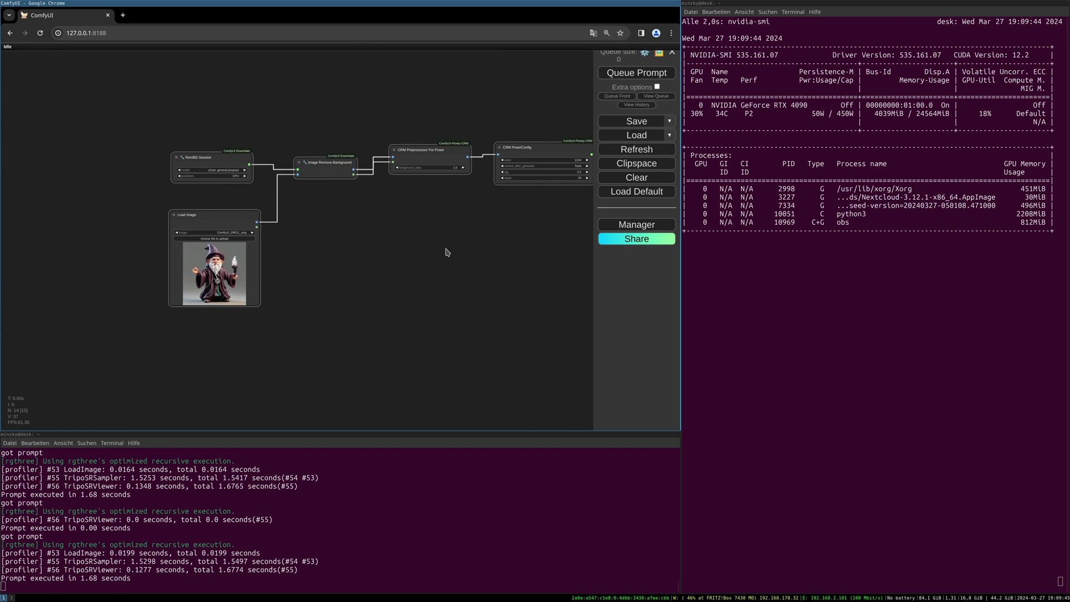
Follow the CRM workflow past the sampler and modeler nodes to fit the CRM Viewer.
{"action": "left_click_drag", "start_coordinate": [446, 252], "coordinate": [243, 259]}
{"action": "left_click_drag", "start_coordinate": [329, 258], "coordinate": [493, 263]}
{"action": "scroll", "coordinate": [156, 188], "scroll_direction": "up", "scroll_amount": 4}
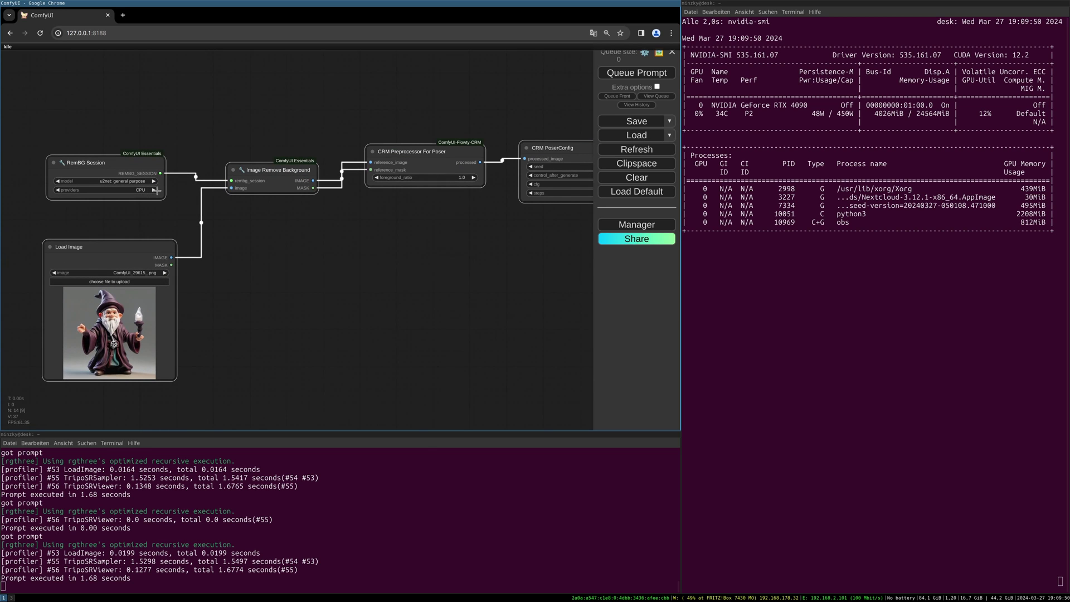
{"action": "left_click_drag", "start_coordinate": [502, 262], "coordinate": [312, 267]}
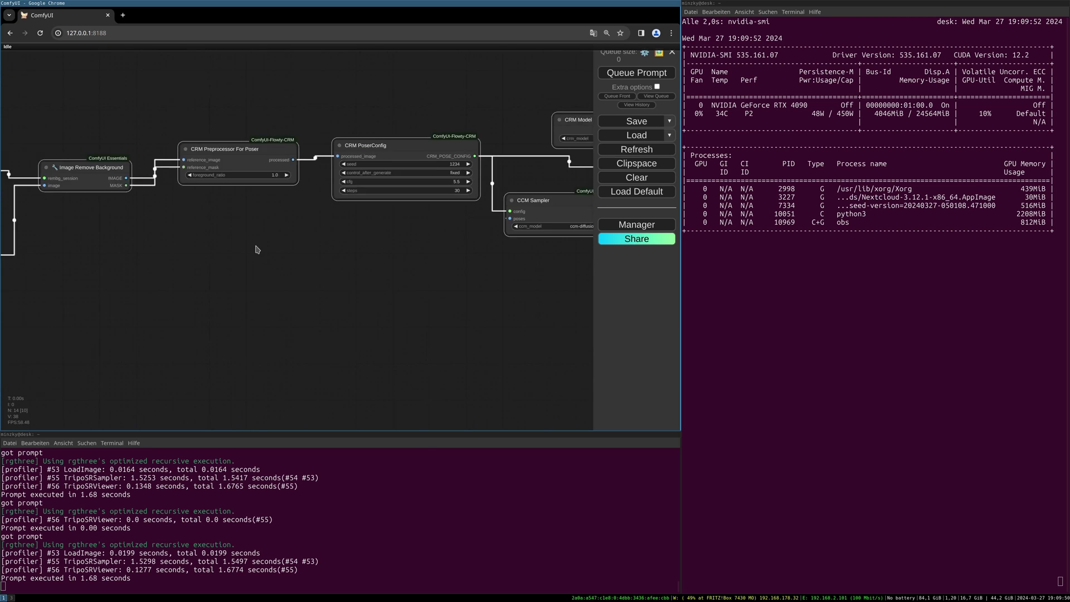
{"action": "left_click_drag", "start_coordinate": [424, 267], "coordinate": [203, 274]}
{"action": "left_click_drag", "start_coordinate": [457, 306], "coordinate": [284, 303]}
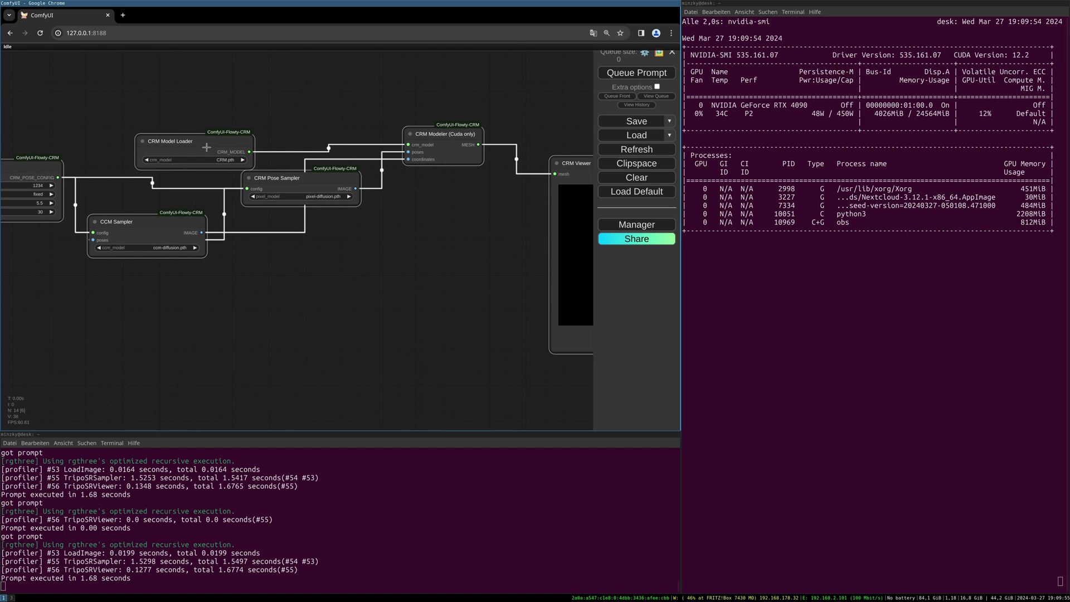
{"action": "left_click_drag", "start_coordinate": [369, 262], "coordinate": [238, 262]}
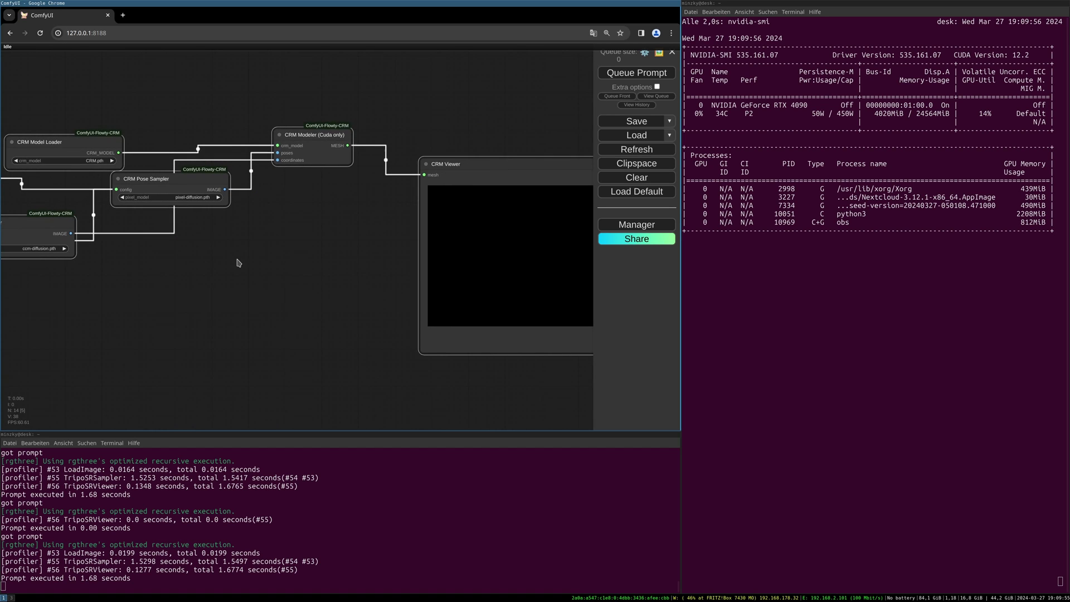
{"action": "scroll", "coordinate": [346, 265], "scroll_direction": "down", "scroll_amount": 3}
{"action": "left_click_drag", "start_coordinate": [346, 265], "coordinate": [195, 242]}
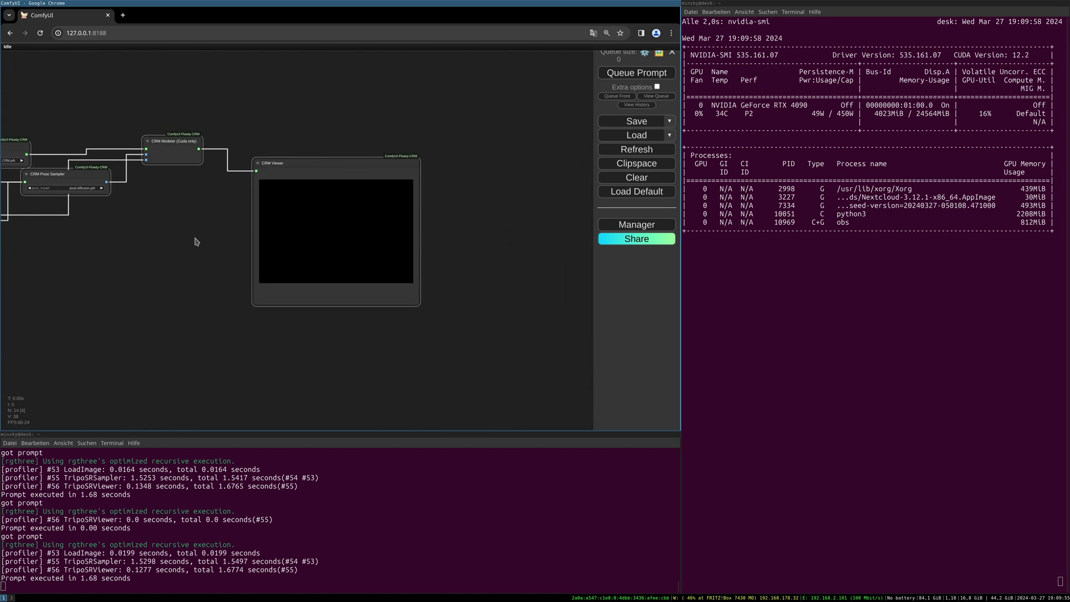
Run the CRM workflow on the wizard image and highlight its 30.0153-second total time.
{"action": "left_click", "coordinate": [630, 72]}
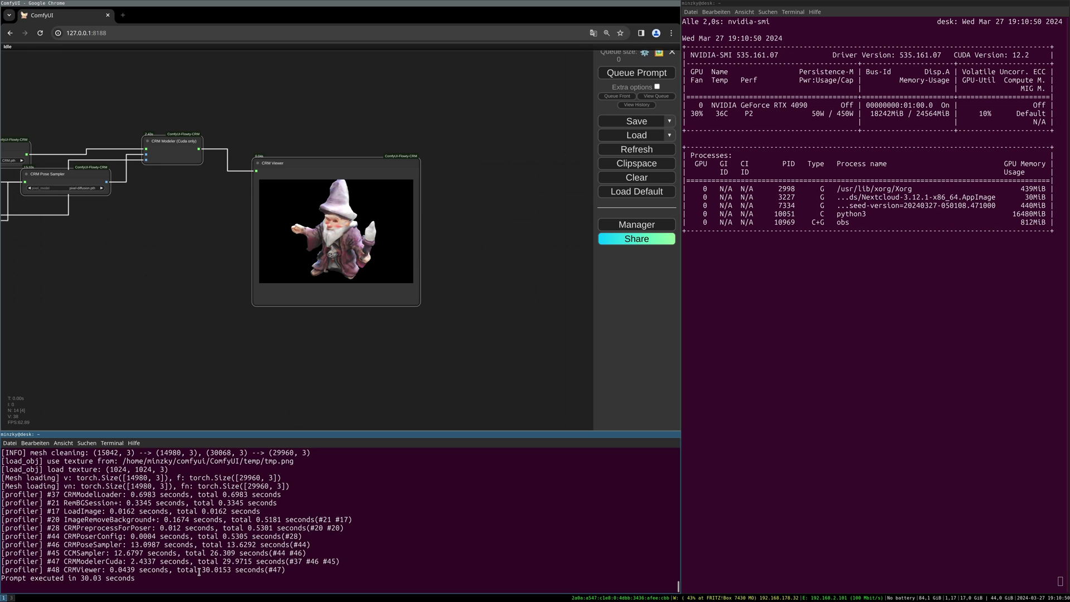
{"action": "left_click_drag", "start_coordinate": [201, 570], "coordinate": [229, 569]}
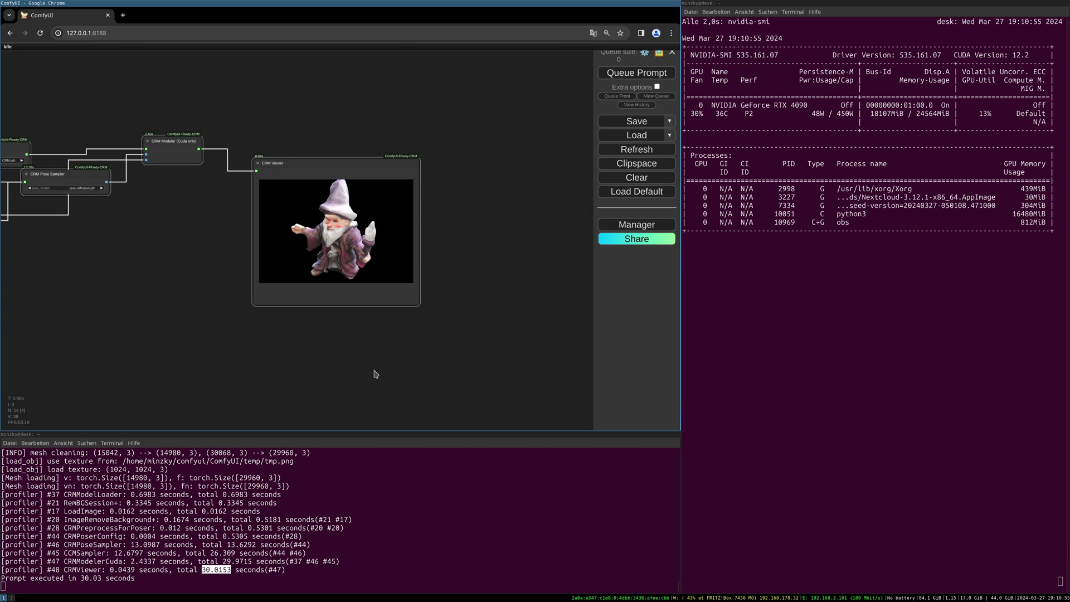
Cycle the CRM Load Image selection to the blue-hatted gnome picture.
{"action": "left_click_drag", "start_coordinate": [244, 344], "coordinate": [341, 358]}
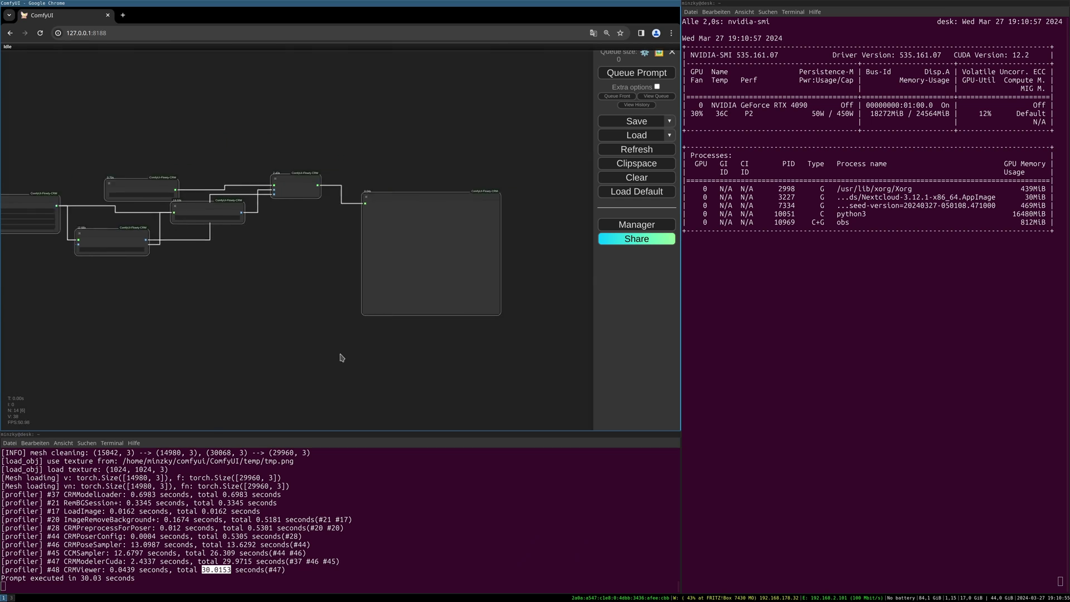
{"action": "scroll", "coordinate": [217, 358], "scroll_direction": "down", "scroll_amount": 4}
{"action": "left_click_drag", "start_coordinate": [217, 358], "coordinate": [250, 353]}
{"action": "scroll", "coordinate": [220, 350], "scroll_direction": "up", "scroll_amount": 7}
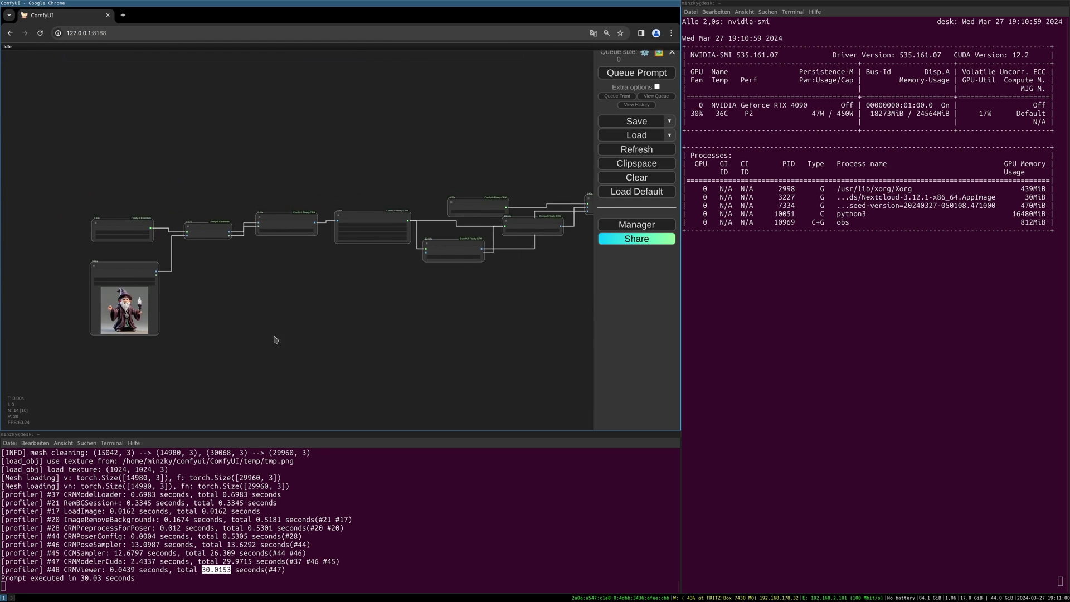
{"action": "left_click", "coordinate": [131, 246]}
{"action": "left_click", "coordinate": [131, 246]}
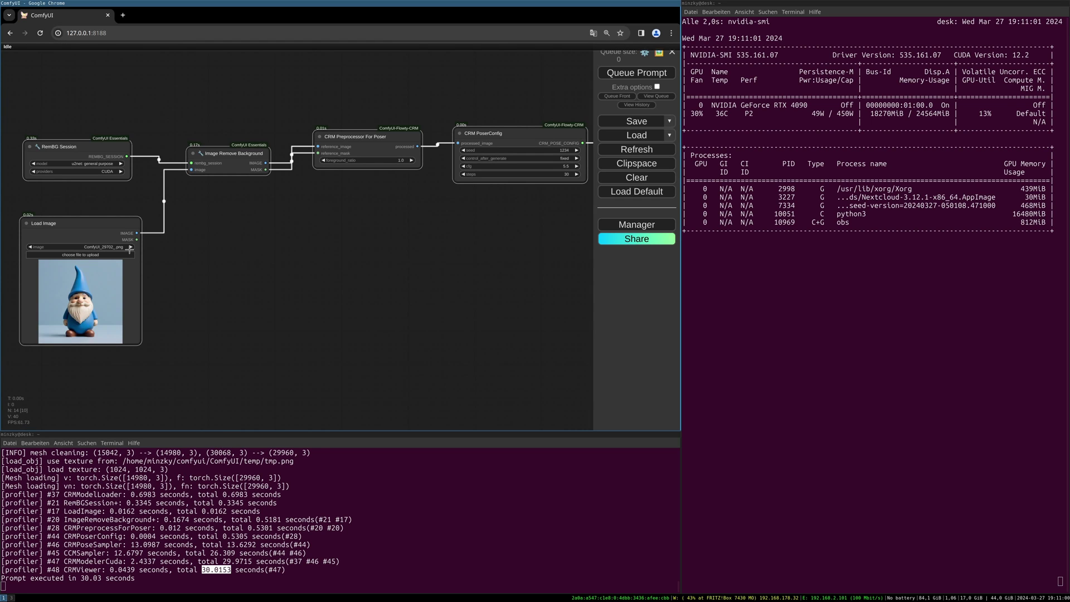
{"action": "left_click", "coordinate": [130, 246]}
Queue the CRM workflow to generate the blue gnome's mesh, logged at 8.29 seconds.
{"action": "scroll", "coordinate": [470, 167], "scroll_direction": "down", "scroll_amount": 3}
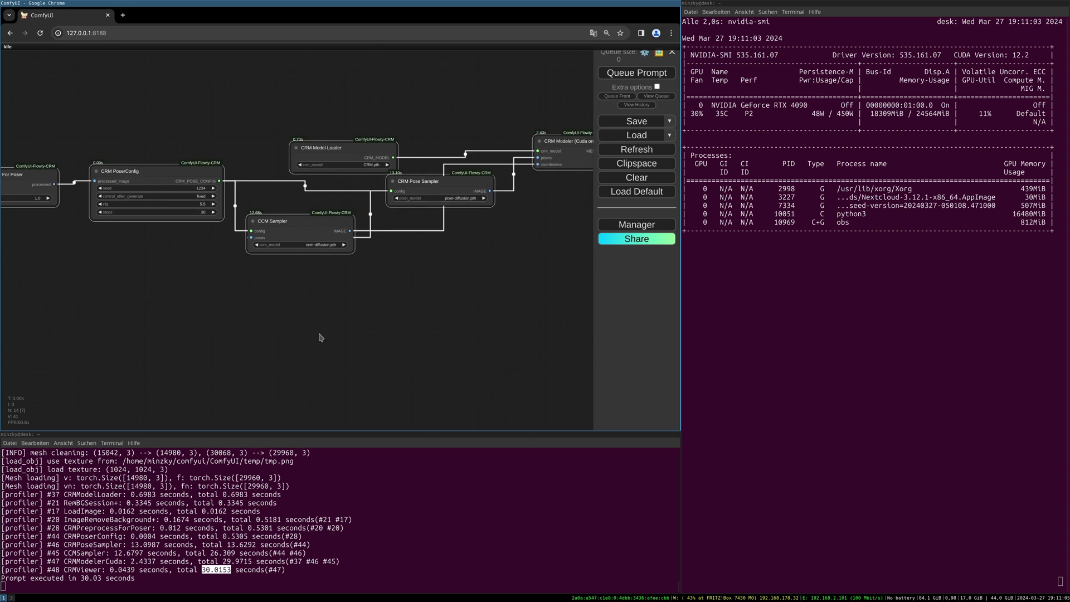
{"action": "scroll", "coordinate": [533, 121], "scroll_direction": "up", "scroll_amount": 3}
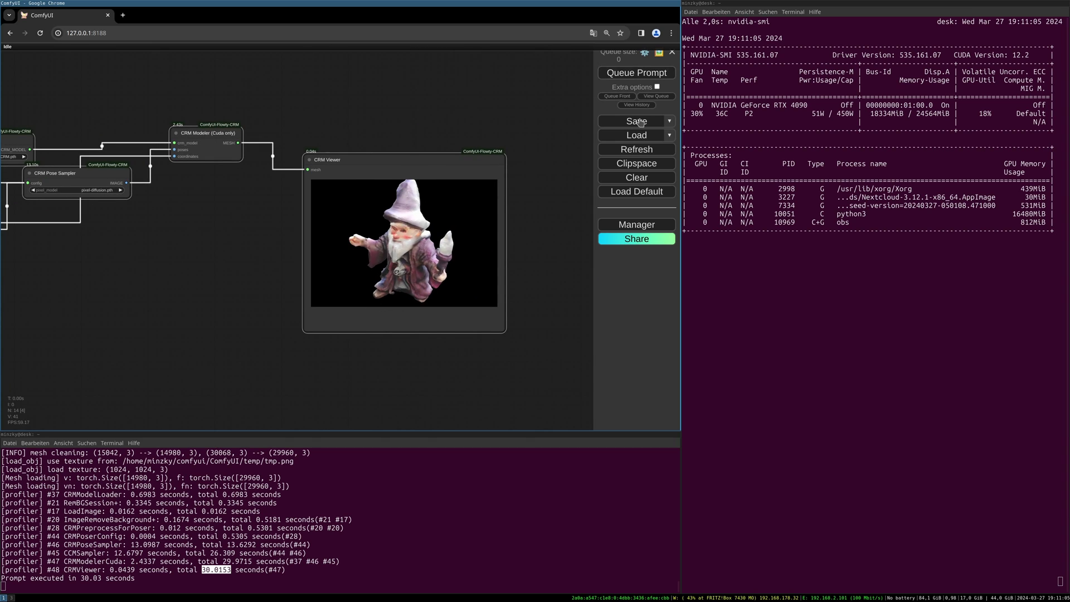
{"action": "left_click", "coordinate": [637, 73]}
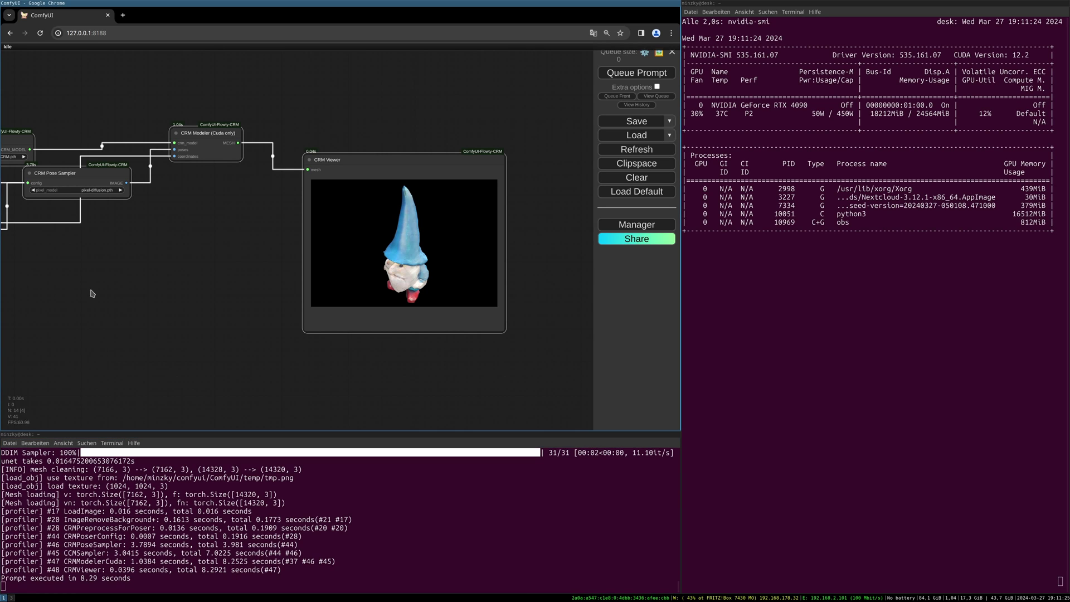
Step the Load Image node's input through to the red-hatted gnome with a staff.
{"action": "left_click_drag", "start_coordinate": [102, 291], "coordinate": [468, 276]}
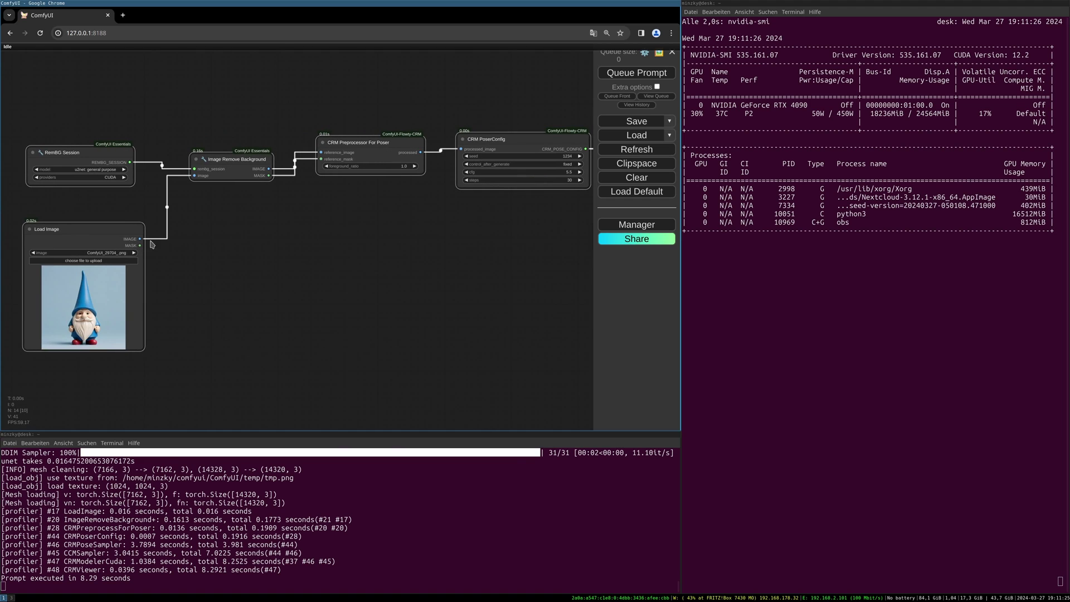
{"action": "left_click", "coordinate": [133, 253]}
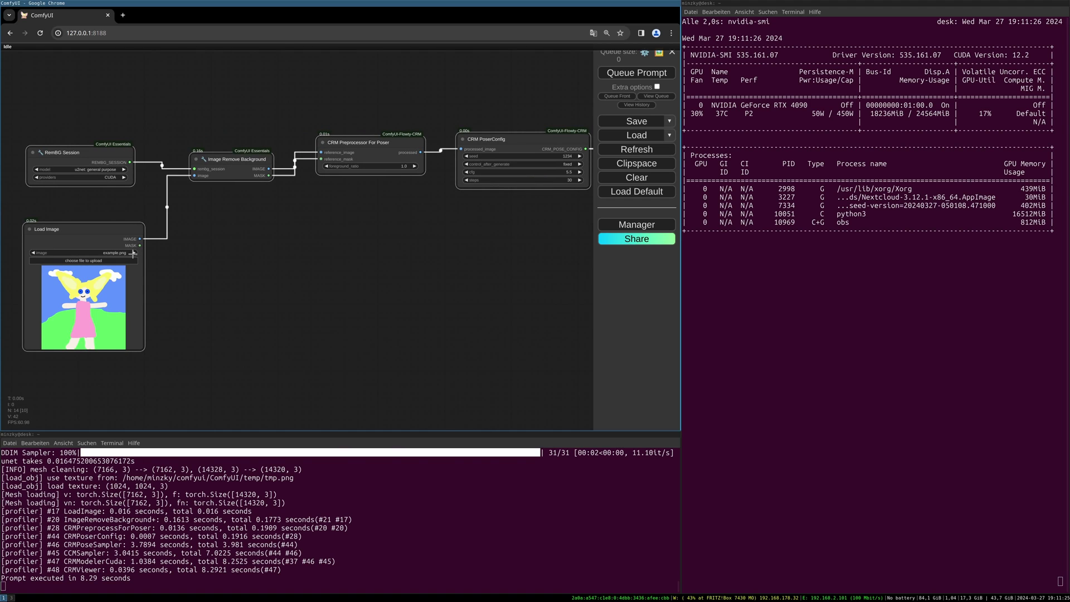
{"action": "left_click", "coordinate": [33, 252]}
{"action": "left_click", "coordinate": [33, 252]}
{"action": "left_click", "coordinate": [33, 252]}
Return to the CRM Viewer and queue the red gnome mesh, finishing in 8.53 seconds.
{"action": "left_click_drag", "start_coordinate": [411, 266], "coordinate": [136, 267]}
{"action": "left_click_drag", "start_coordinate": [501, 267], "coordinate": [156, 278]}
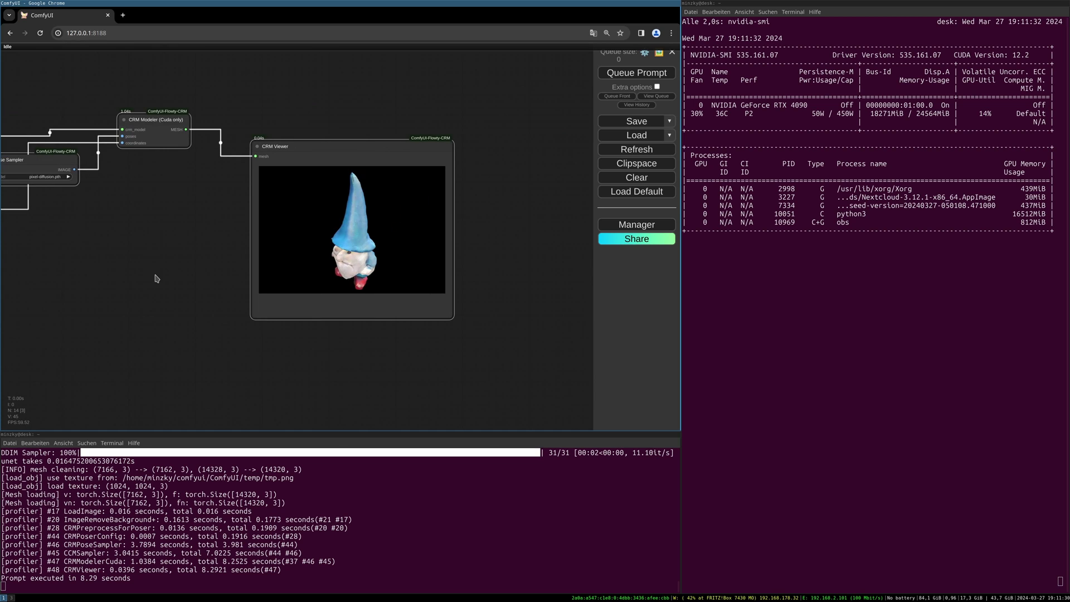
{"action": "left_click", "coordinate": [610, 73]}
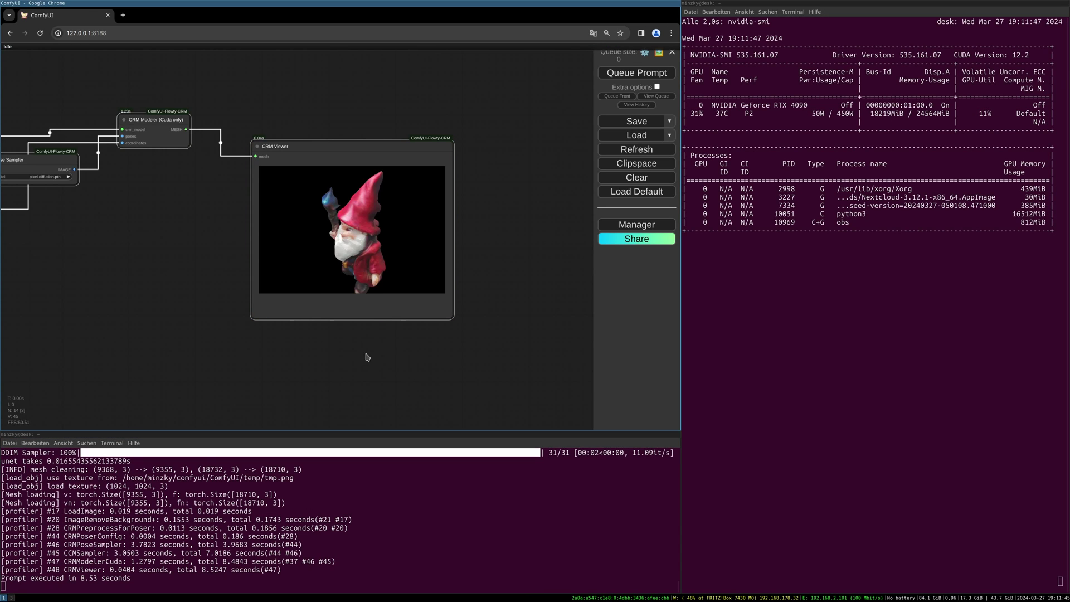
{"action": "scroll", "coordinate": [362, 355], "scroll_direction": "up", "scroll_amount": 2}
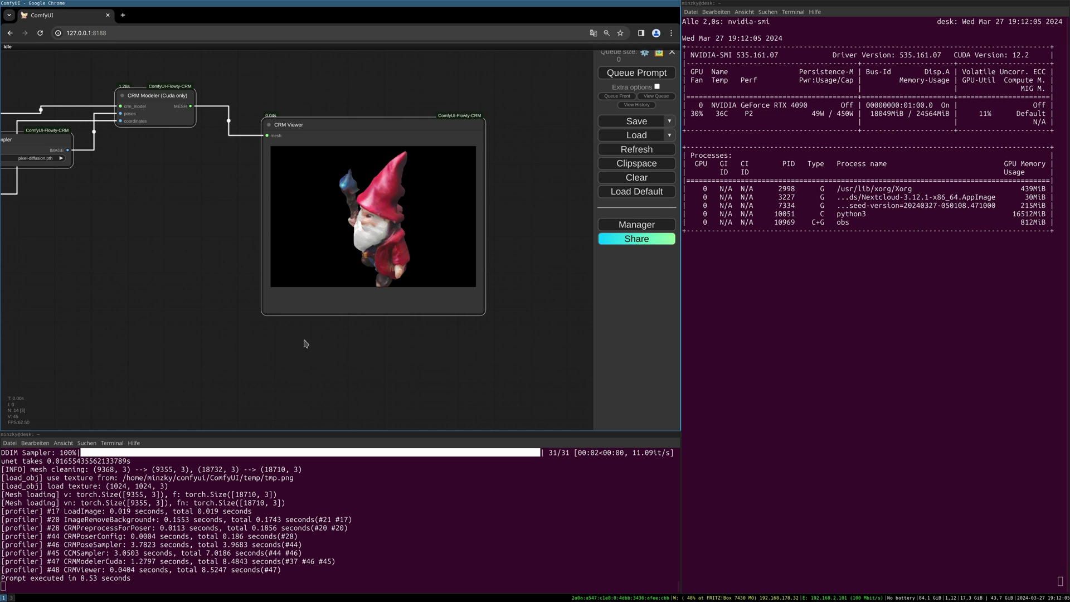
Highlight the red gnome run's total time in the terminal log.
{"action": "left_click_drag", "start_coordinate": [295, 352], "coordinate": [361, 362]}
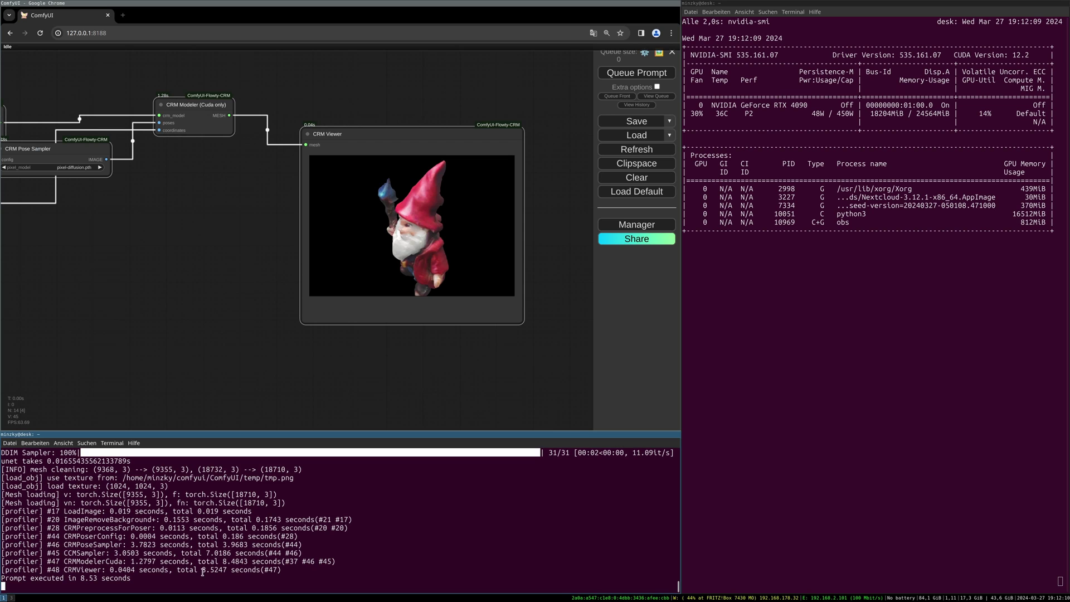
{"action": "left_click_drag", "start_coordinate": [199, 572], "coordinate": [227, 572]}
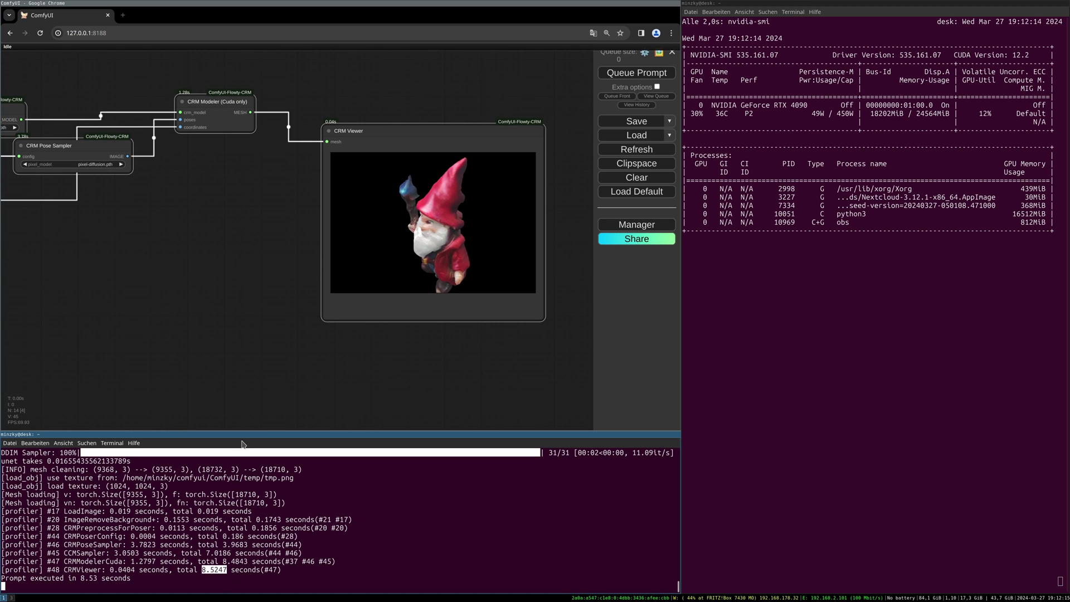
{"action": "left_click_drag", "start_coordinate": [262, 394], "coordinate": [249, 390]}
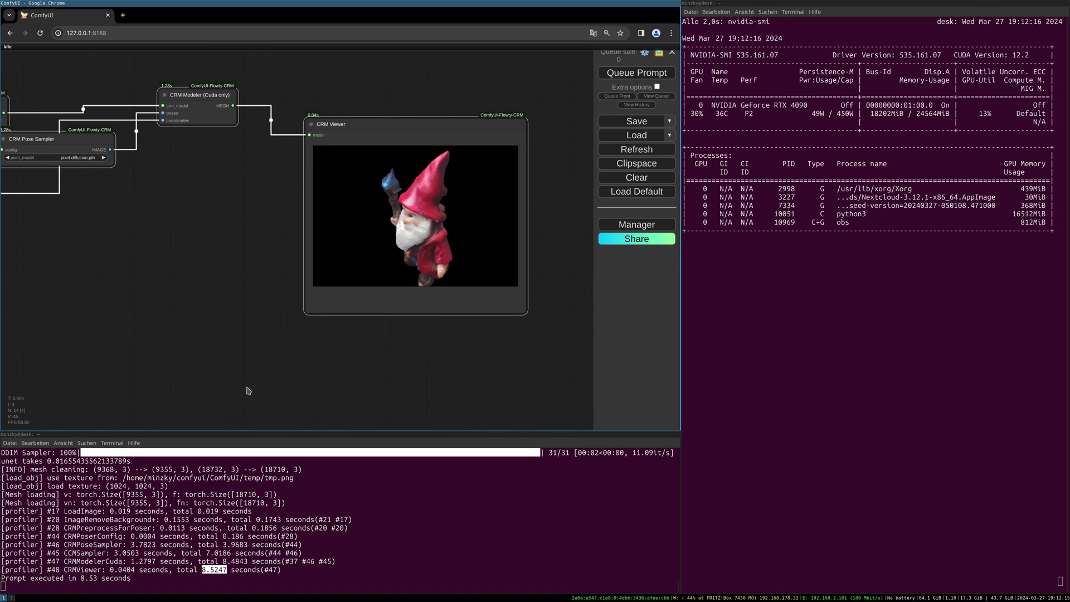
Rotate the CRM gnome mesh, then move over to the TripoSR Viewer's gnome.
{"action": "scroll", "coordinate": [232, 298], "scroll_direction": "up", "scroll_amount": 10}
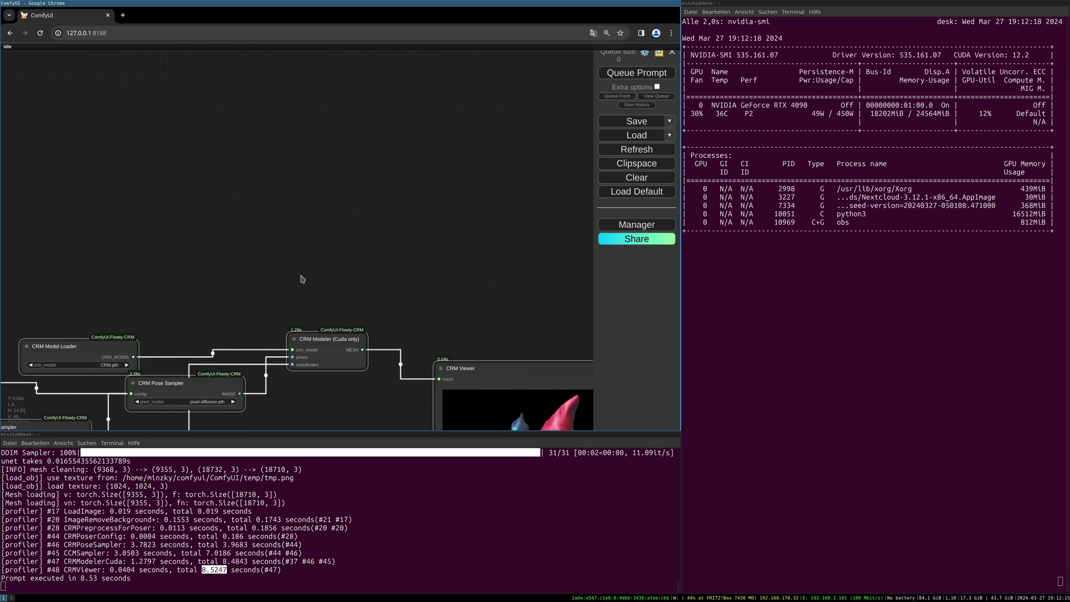
{"action": "scroll", "coordinate": [384, 330], "scroll_direction": "up", "scroll_amount": 10}
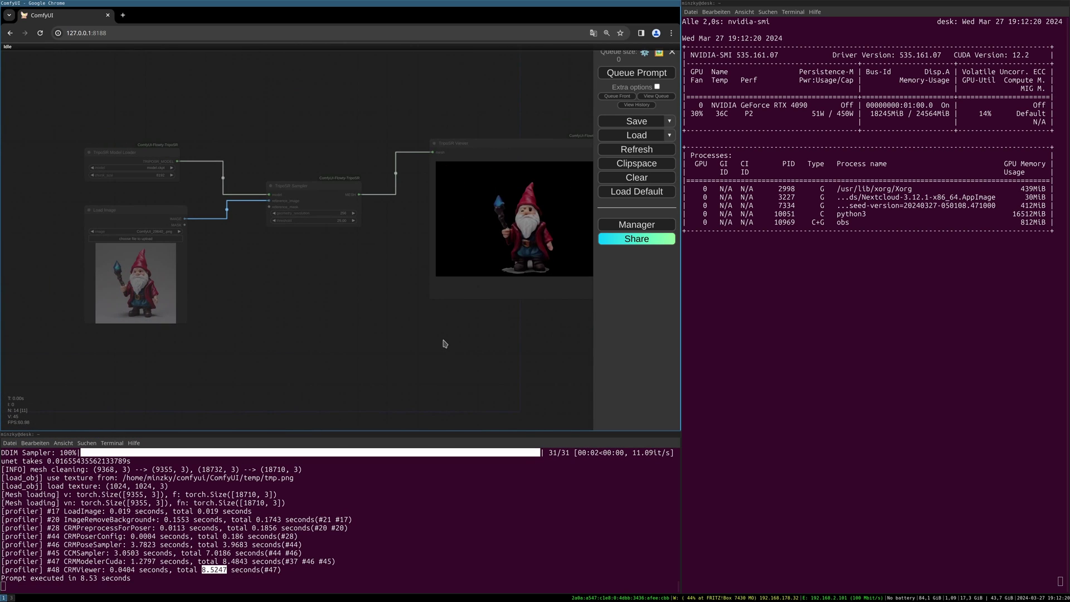
{"action": "scroll", "coordinate": [366, 319], "scroll_direction": "up", "scroll_amount": 4}
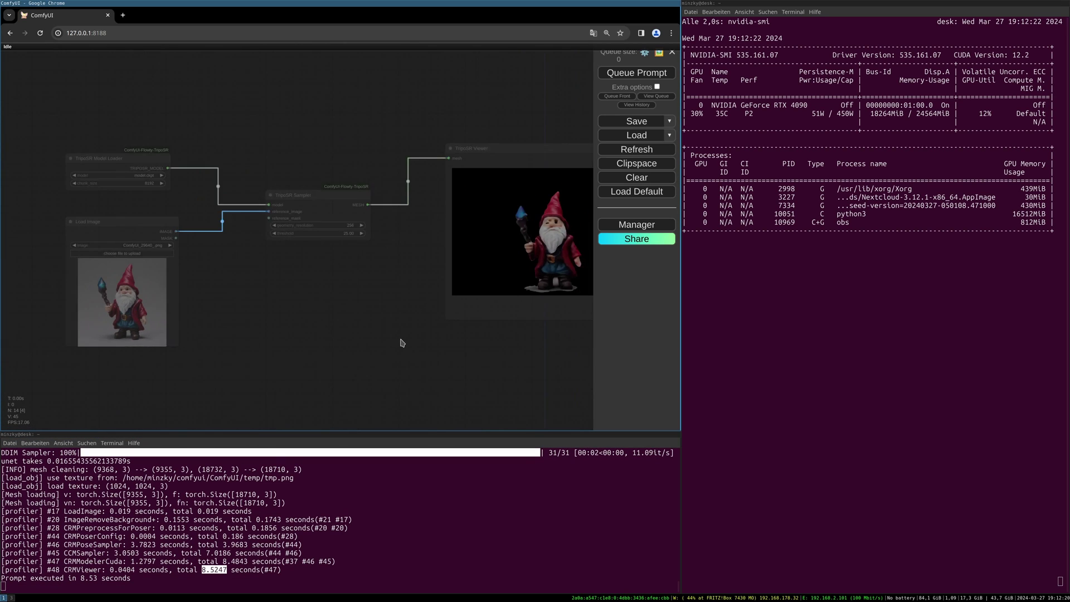
{"action": "scroll", "coordinate": [401, 351], "scroll_direction": "right", "scroll_amount": 10}
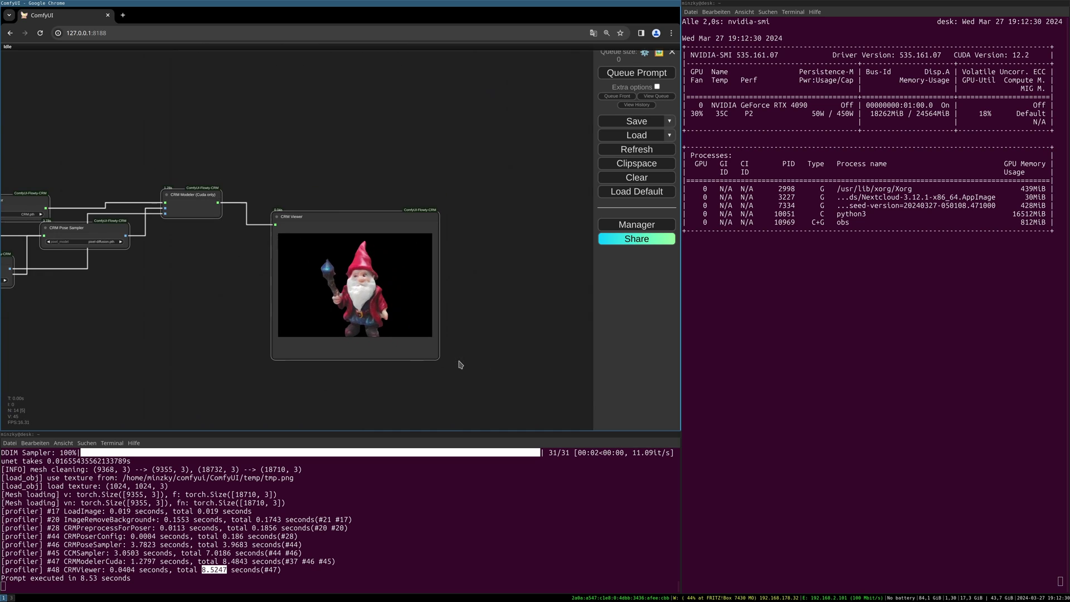
{"action": "left_click_drag", "start_coordinate": [360, 300], "coordinate": [379, 288]}
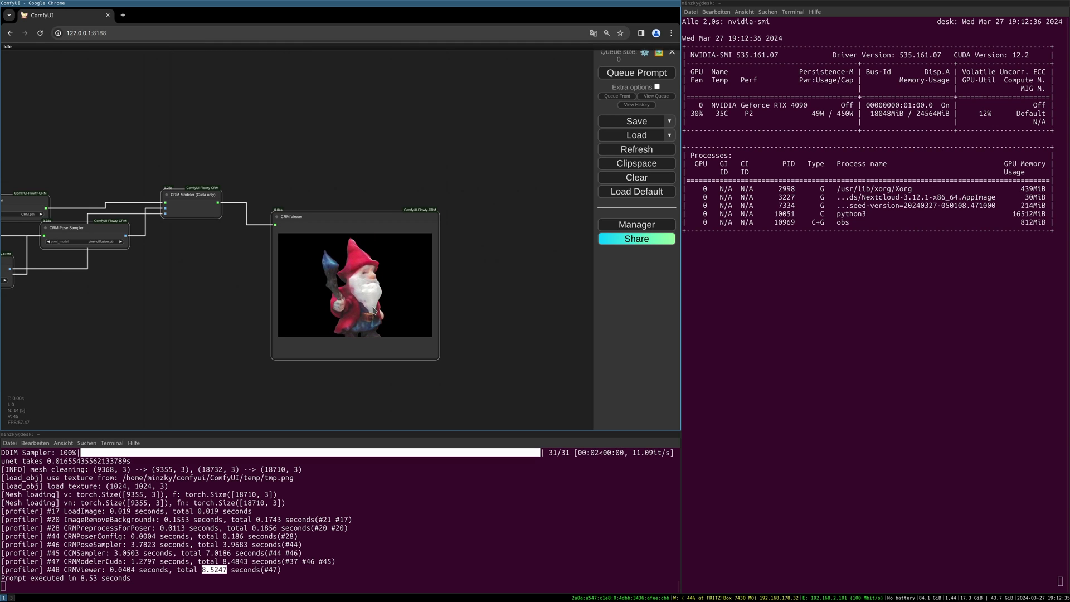
{"action": "left_click_drag", "start_coordinate": [442, 229], "coordinate": [382, 170]}
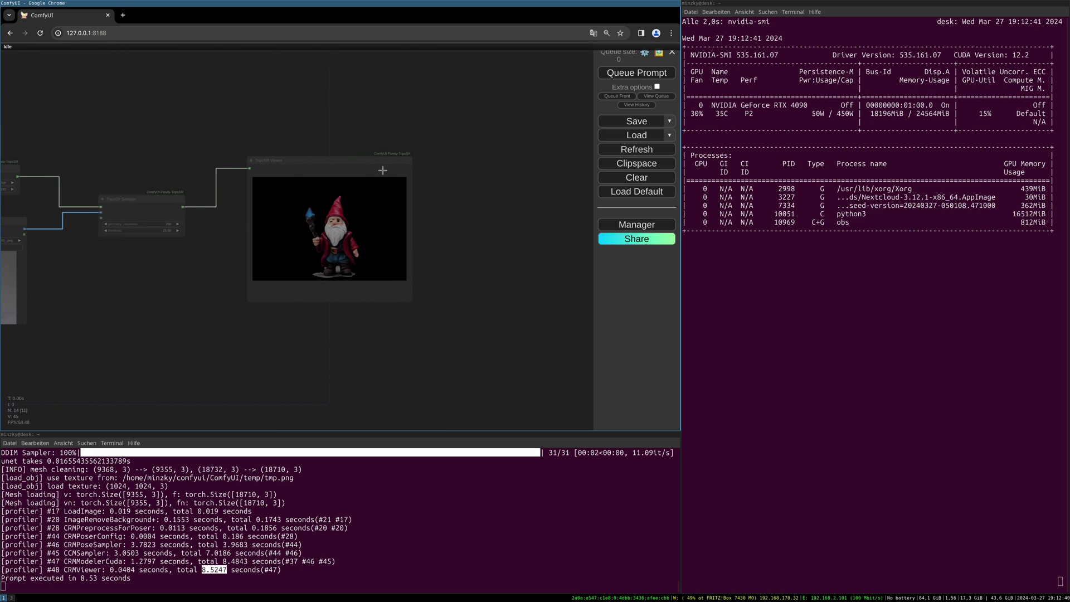
{"action": "scroll", "coordinate": [344, 170], "scroll_direction": "up", "scroll_amount": 2}
{"action": "left_click", "coordinate": [345, 170]}
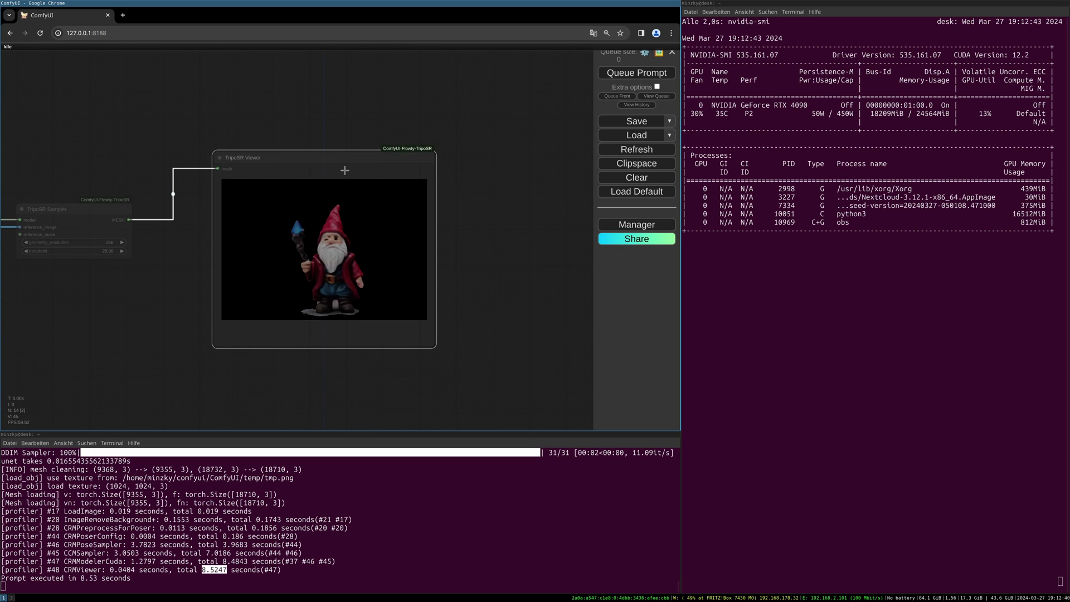
{"action": "scroll", "coordinate": [304, 212], "scroll_direction": "up", "scroll_amount": 3}
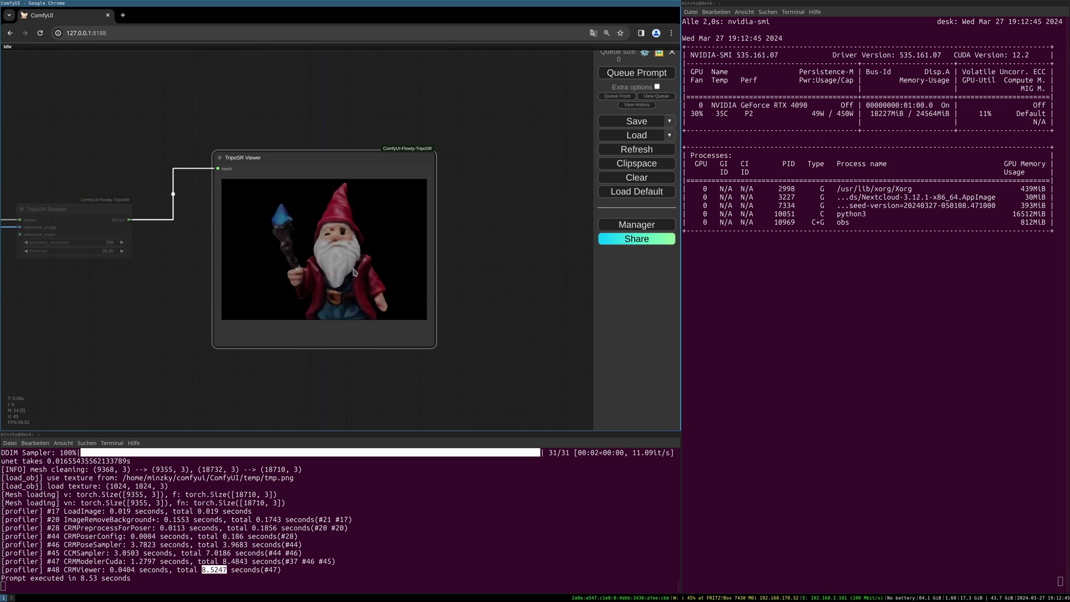
{"action": "left_click_drag", "start_coordinate": [306, 215], "coordinate": [262, 269]}
{"action": "scroll", "coordinate": [333, 277], "scroll_direction": "down", "scroll_amount": 3}
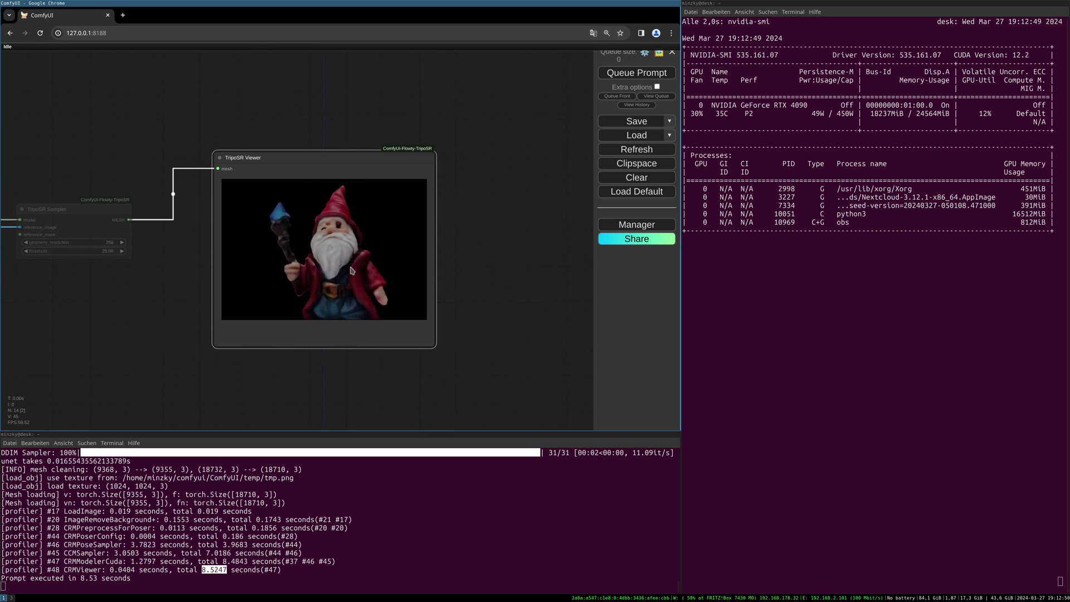
{"action": "left_click_drag", "start_coordinate": [333, 277], "coordinate": [357, 281]}
{"action": "left_click_drag", "start_coordinate": [162, 229], "coordinate": [275, 225]}
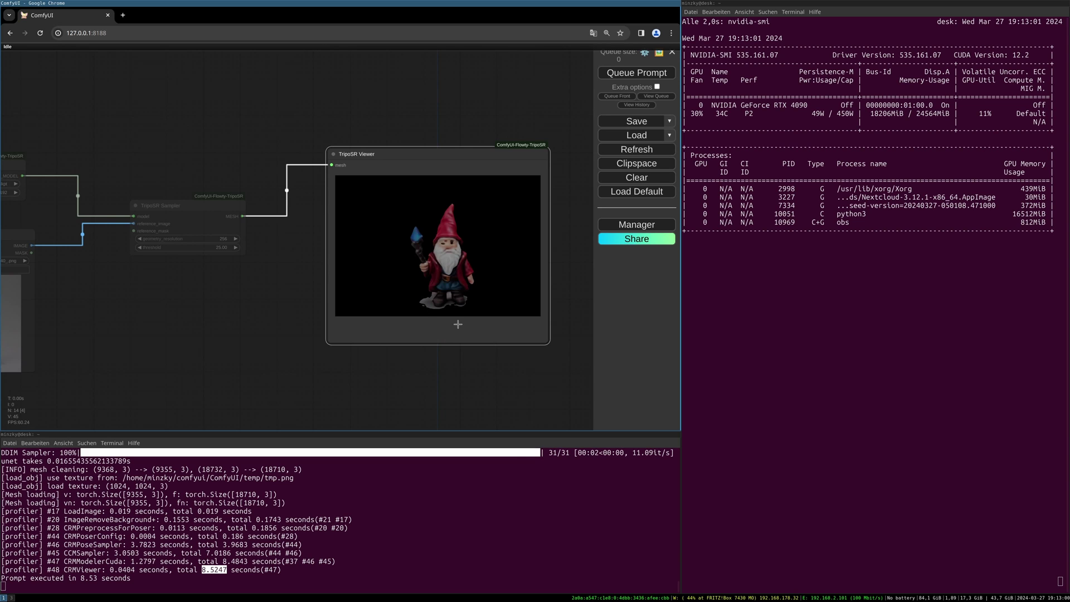
{"action": "left_click_drag", "start_coordinate": [471, 352], "coordinate": [449, 323]}
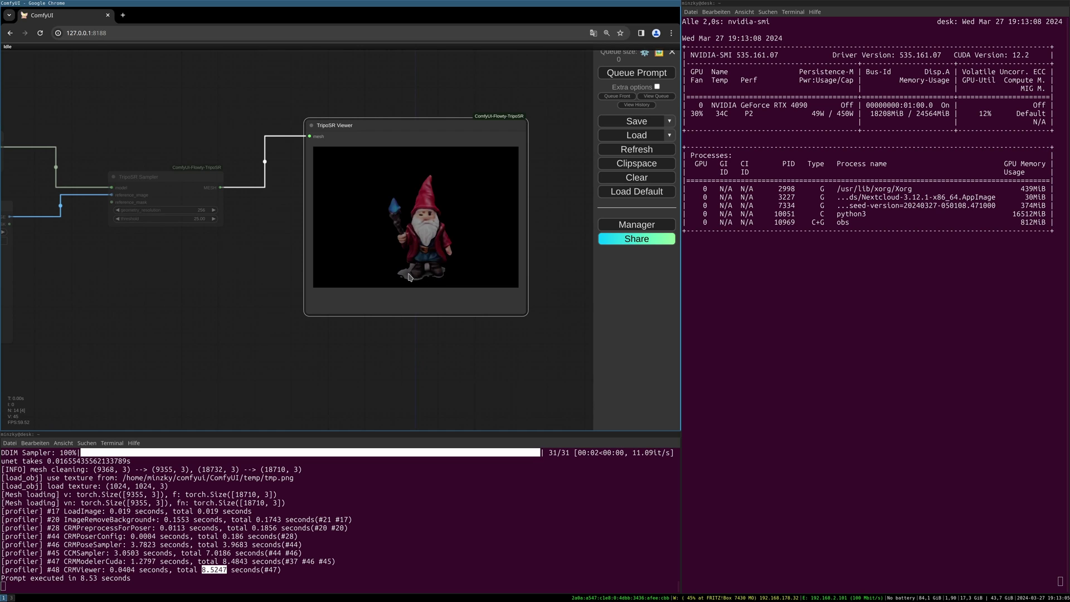
{"action": "left_click_drag", "start_coordinate": [426, 269], "coordinate": [415, 275]}
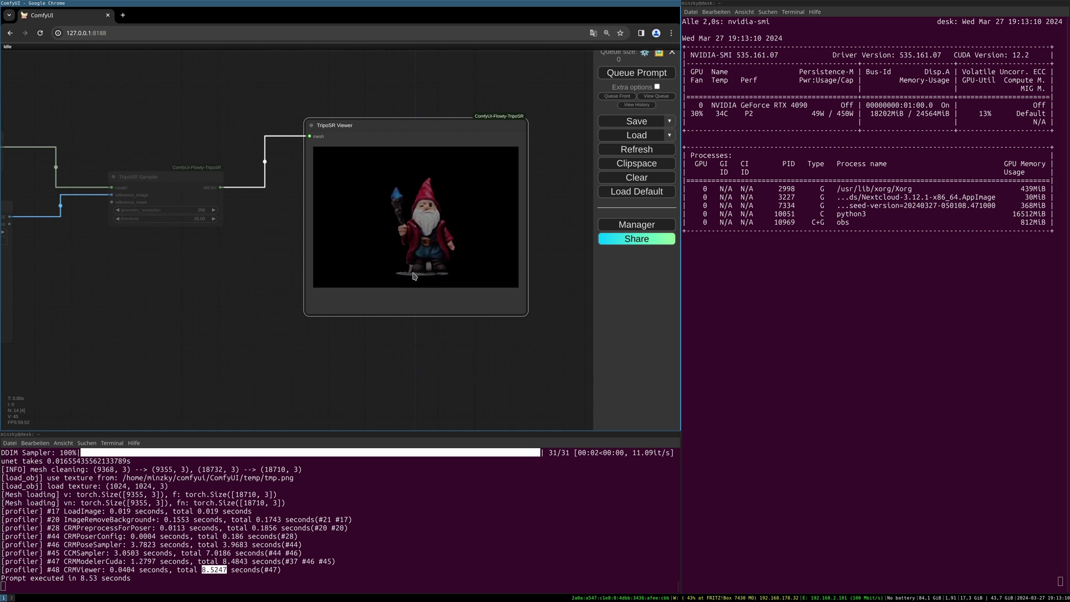
Fit the TripoSR workflow with '.', select its nodes, and turn the CRM gnome mesh front-on.
{"action": "key", "text": "."}
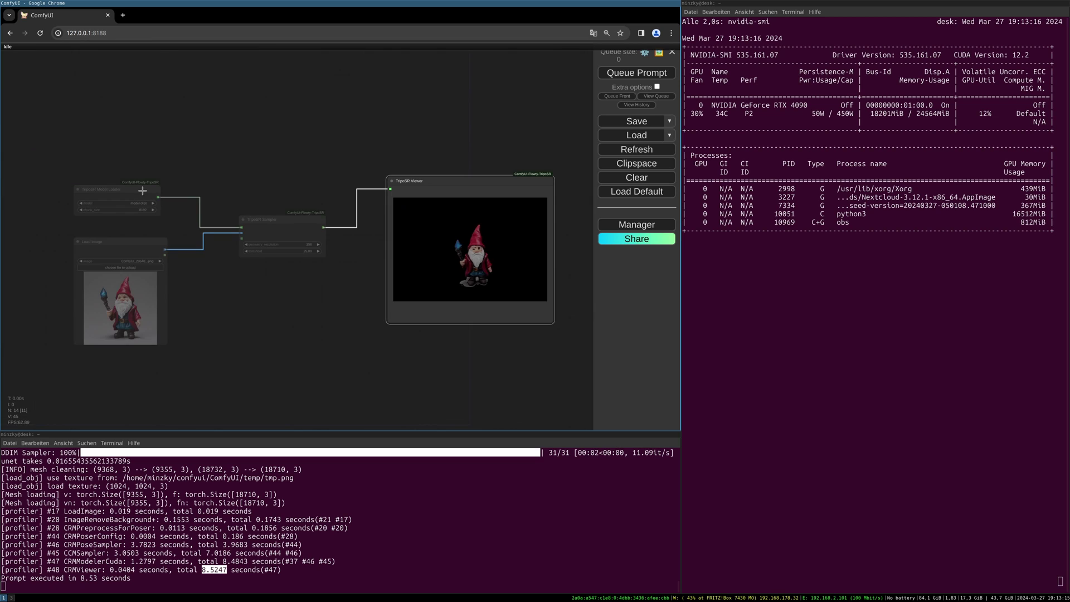
{"action": "left_click_drag", "start_coordinate": [104, 137], "coordinate": [328, 349]}
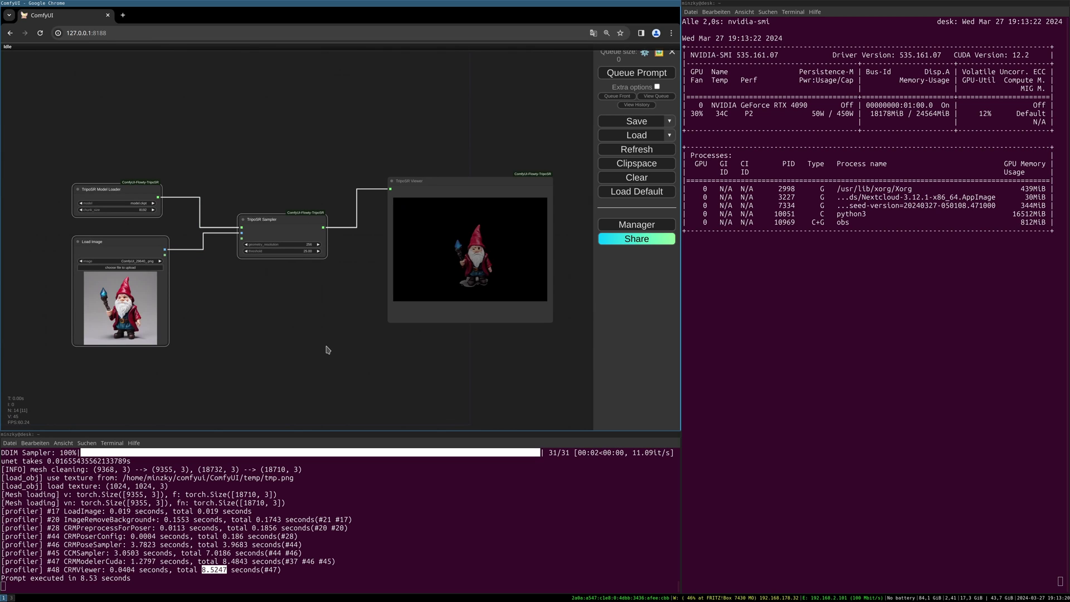
{"action": "scroll", "coordinate": [357, 341], "scroll_direction": "down", "scroll_amount": 3}
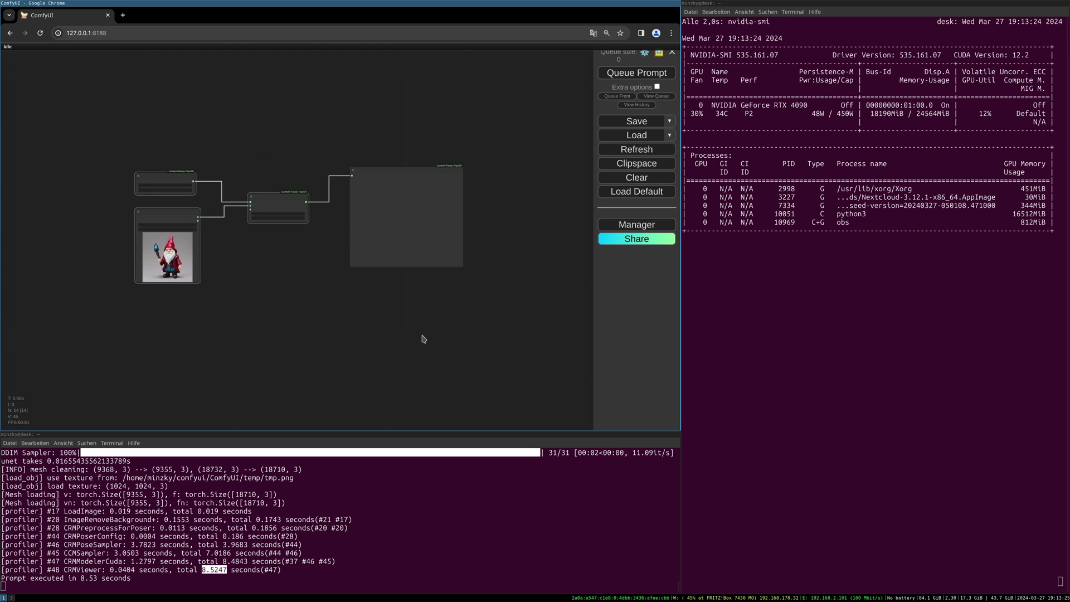
{"action": "scroll", "coordinate": [502, 307], "scroll_direction": "up", "scroll_amount": 3}
{"action": "scroll", "coordinate": [533, 309], "scroll_direction": "down", "scroll_amount": 1}
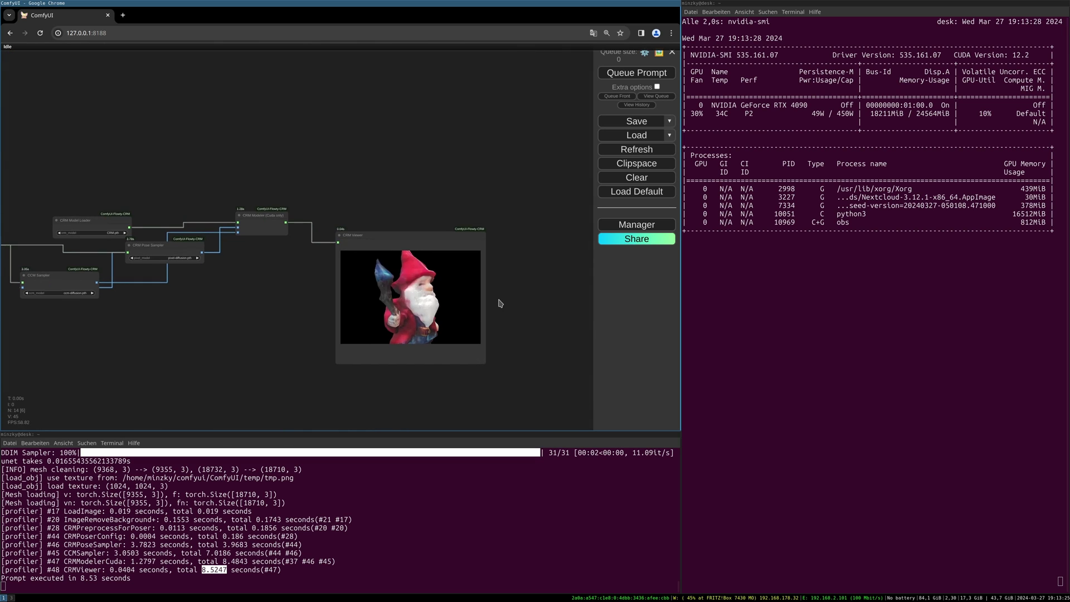
{"action": "scroll", "coordinate": [298, 311], "scroll_direction": "up", "scroll_amount": 1}
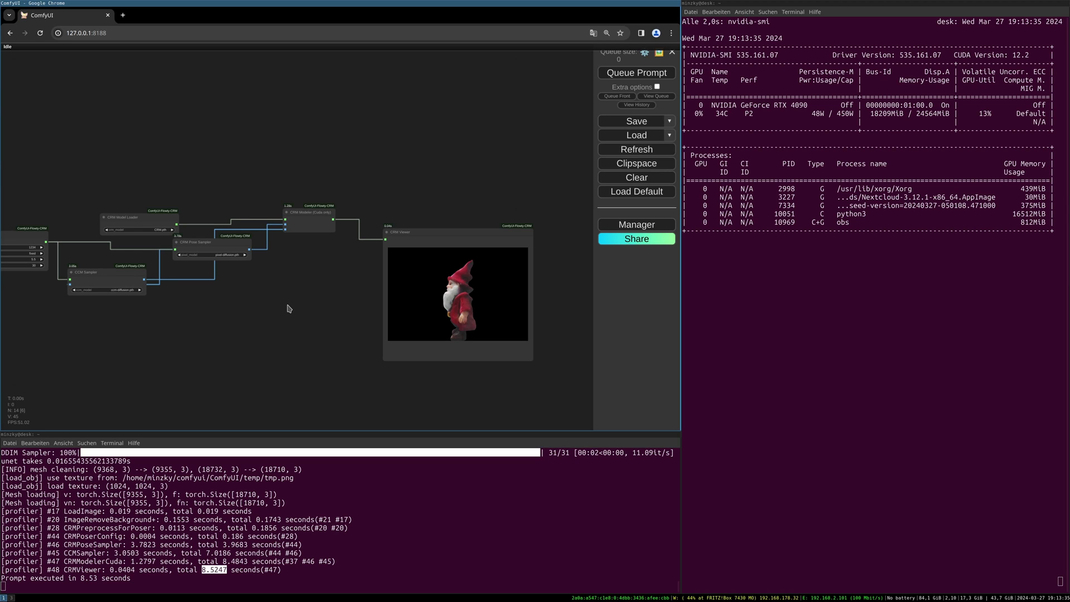
{"action": "left_click_drag", "start_coordinate": [471, 318], "coordinate": [477, 317]}
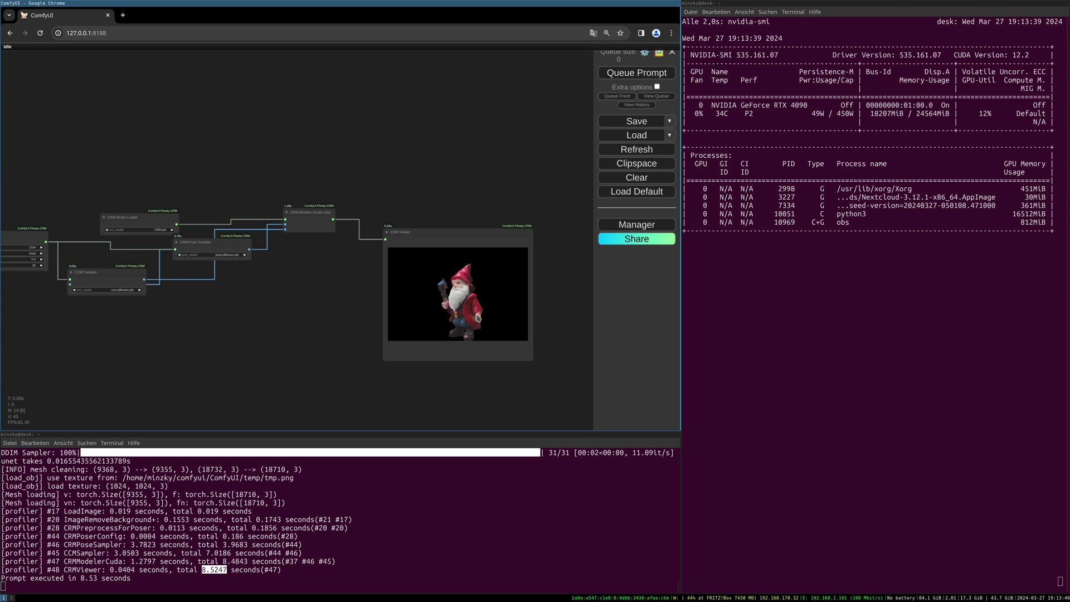